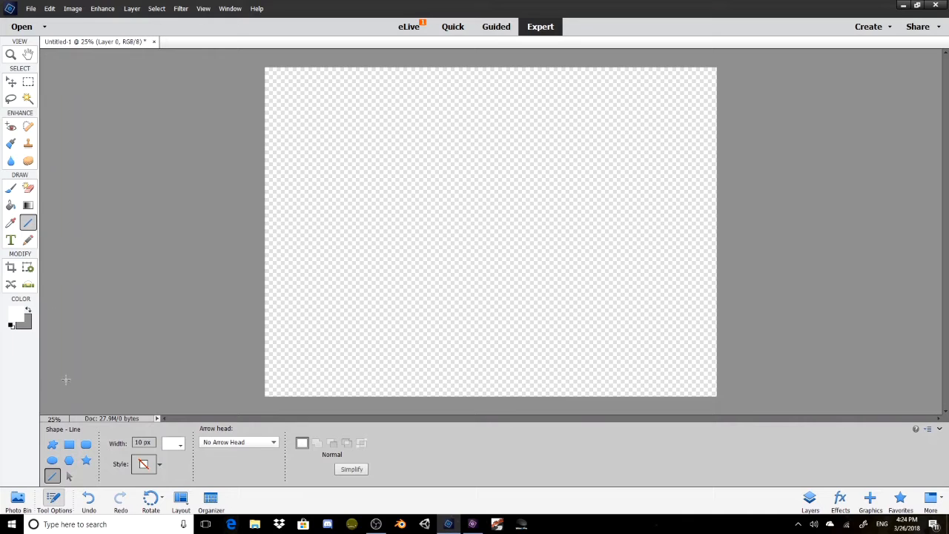
Draw a wide white rectangle and move it to the middle of the canvas
left_click(69, 445)
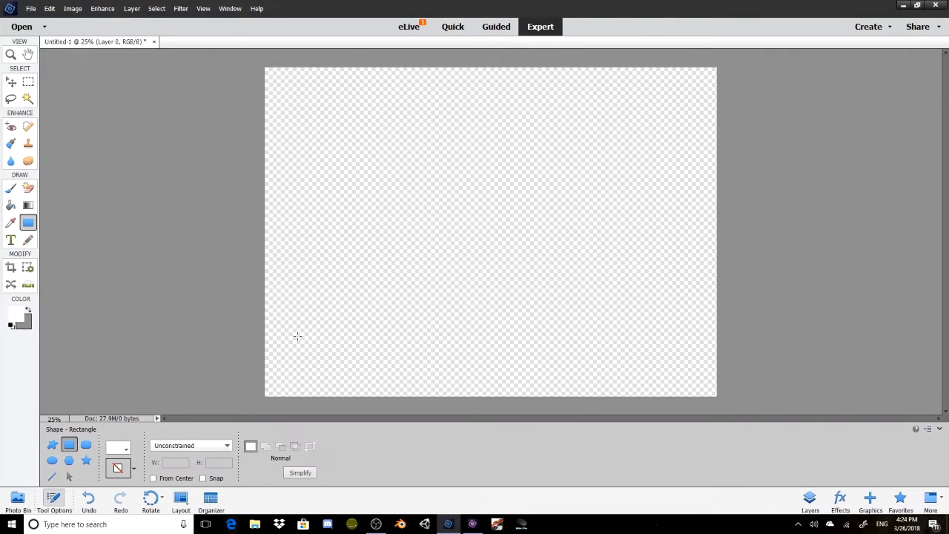
left_click_drag(412, 135, 690, 208)
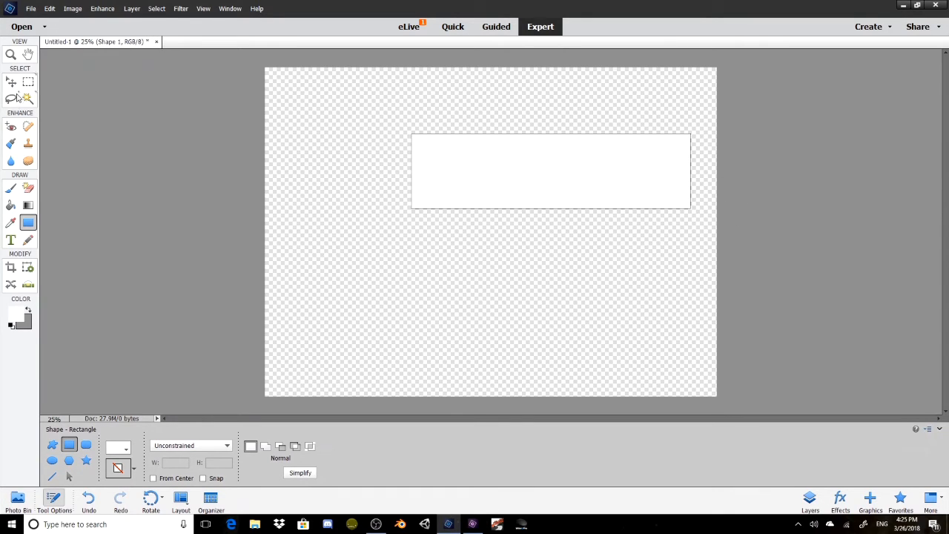
key("v")
left_click_drag(653, 186, 583, 241)
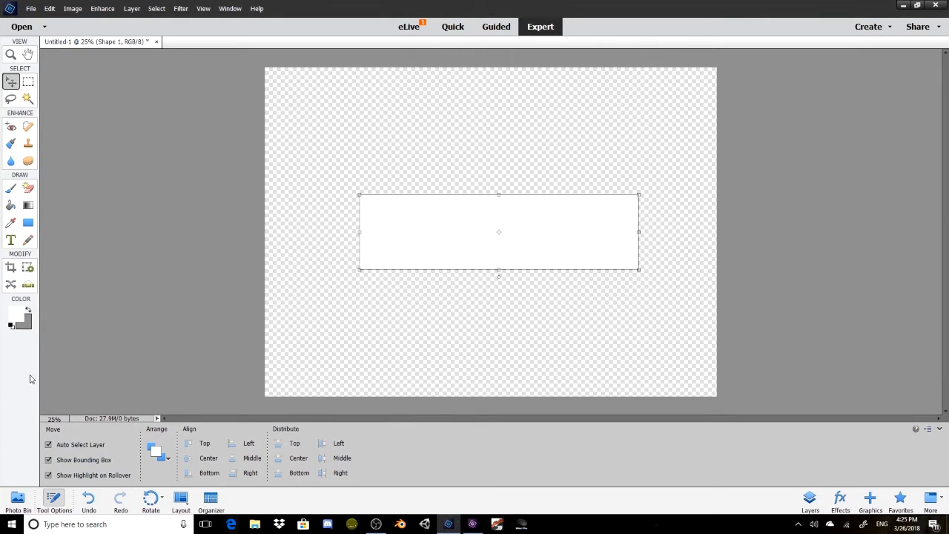
Subtract a slightly smaller rectangle from inside the white rectangle to make a thin frame
left_click(22, 315)
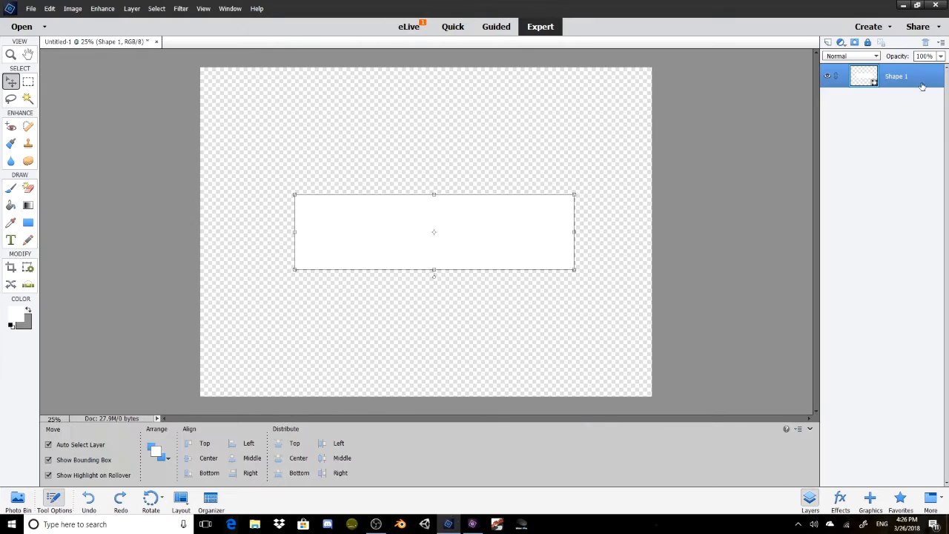
left_click(27, 222)
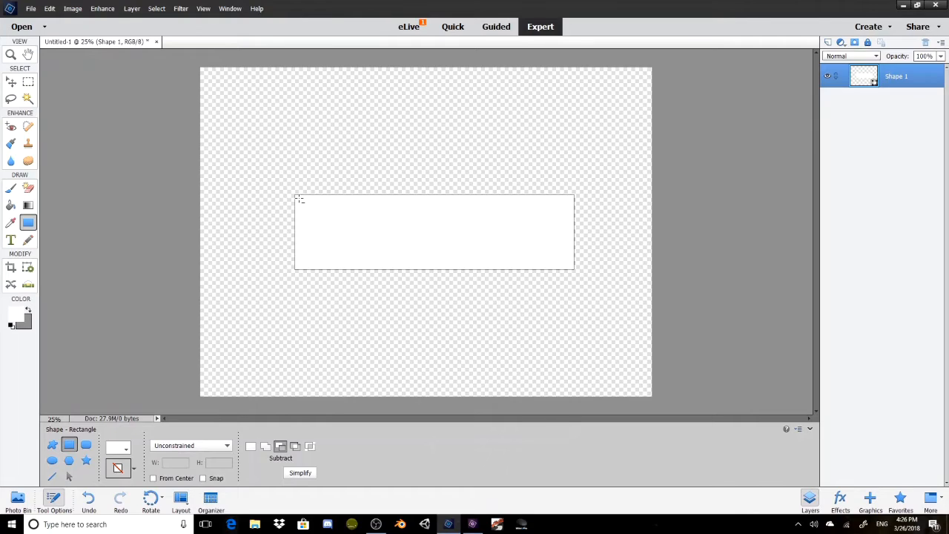
left_click_drag(299, 199, 571, 266)
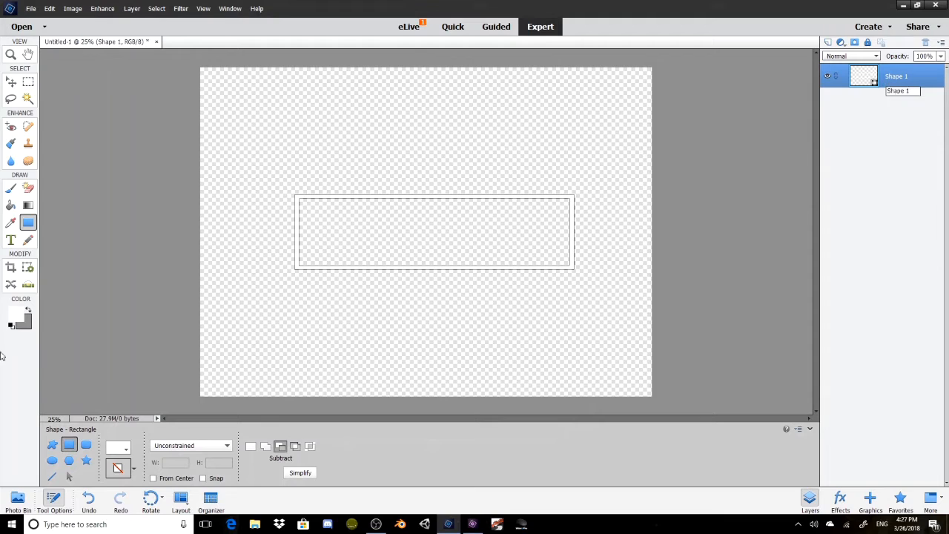
key("v")
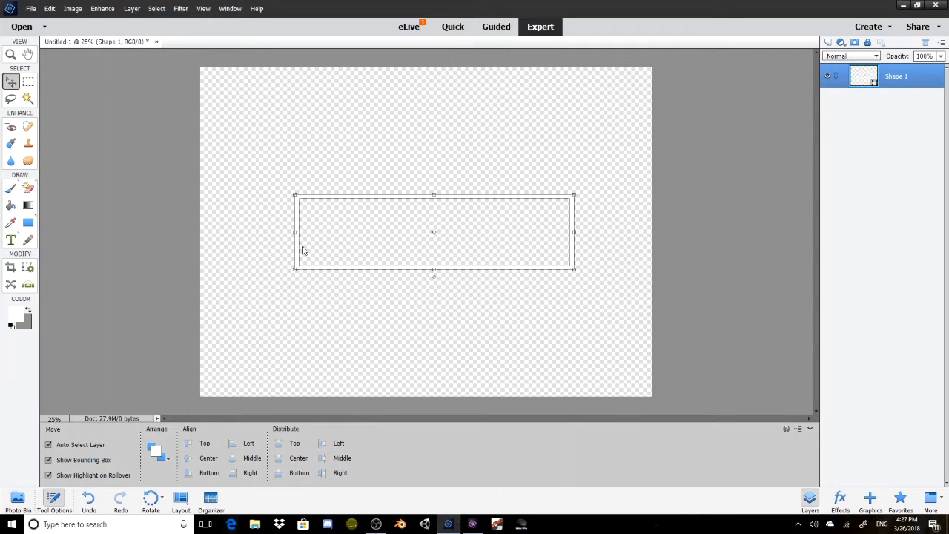
Add the white text "JONYPLAYS 5" in Baron Neue Black at 300 pt and center it inside the frame
left_click(11, 240)
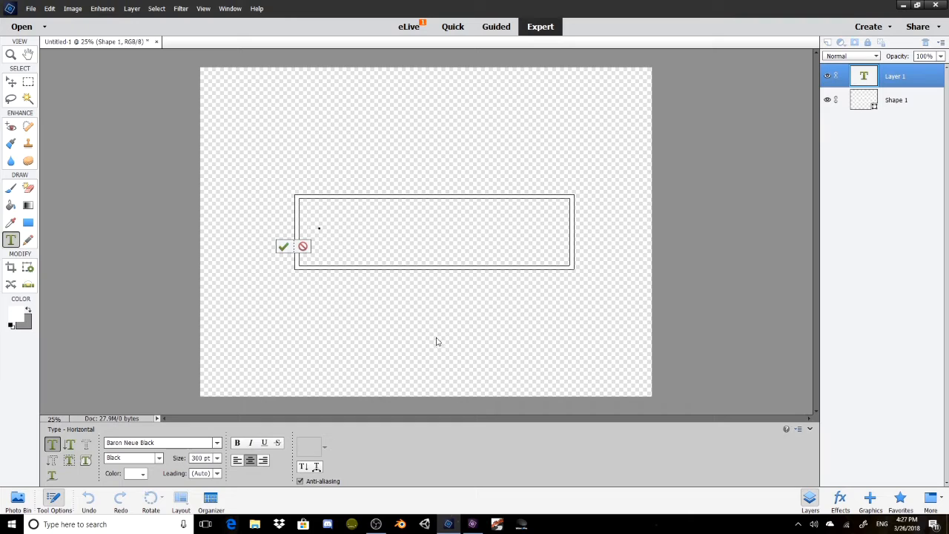
type("TONY ")
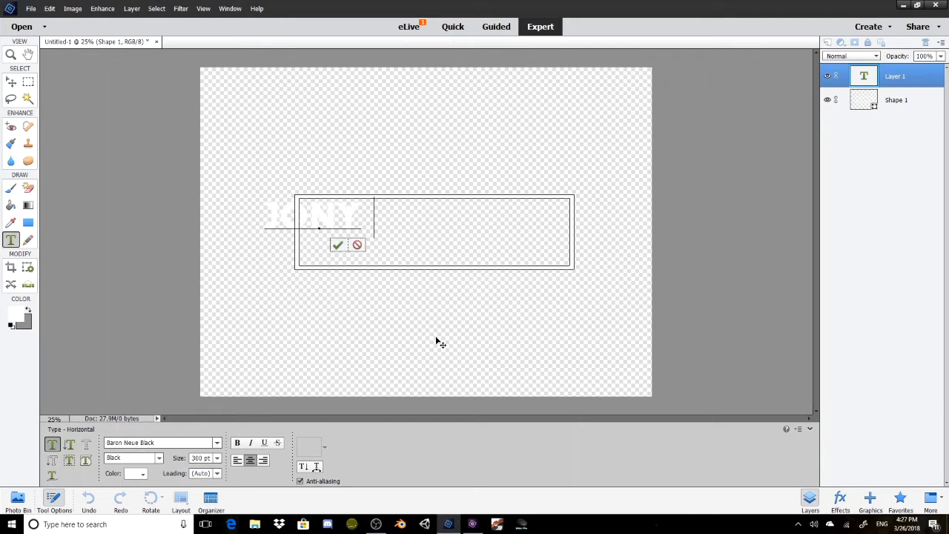
type("P")
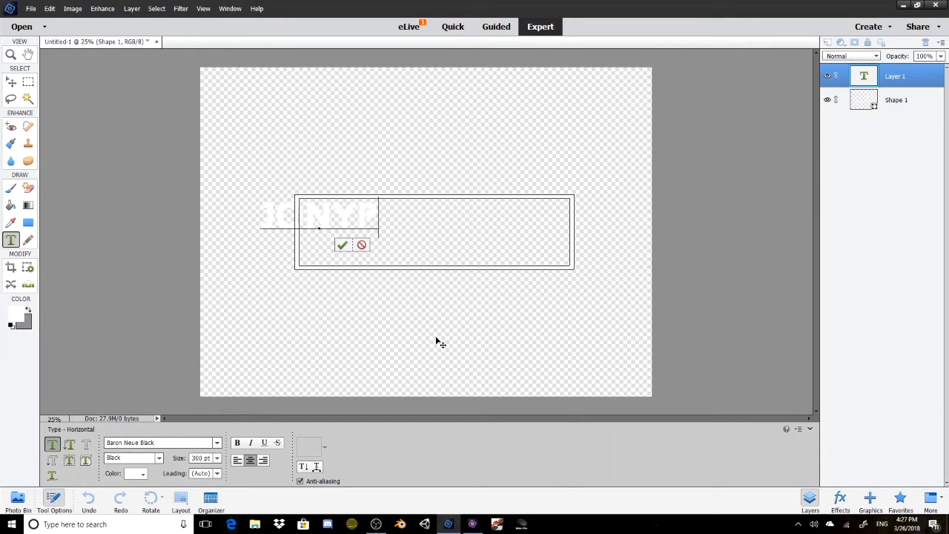
type("EAYS S")
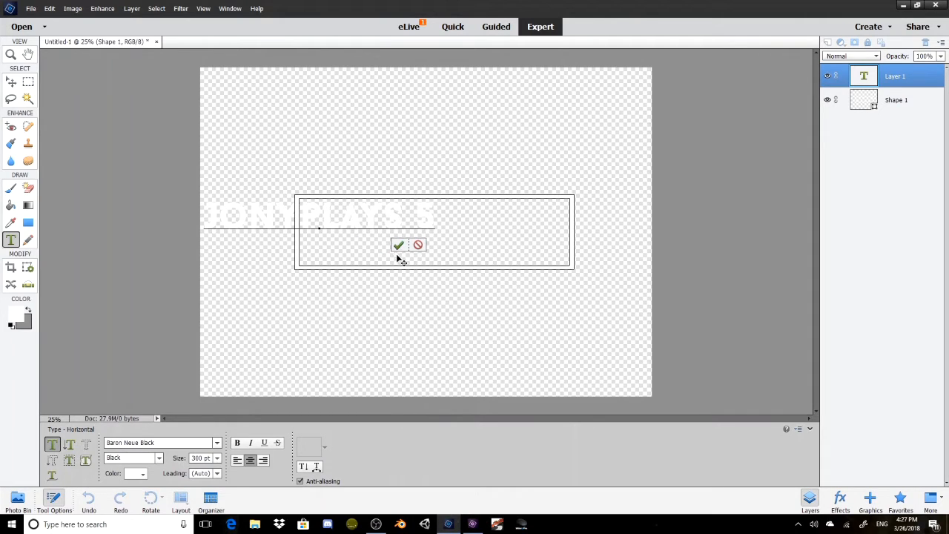
left_click(397, 246)
key("v")
left_click_drag(397, 221, 514, 235)
Create a new layer named Background and move it beneath the text and shape layers
left_click(132, 9)
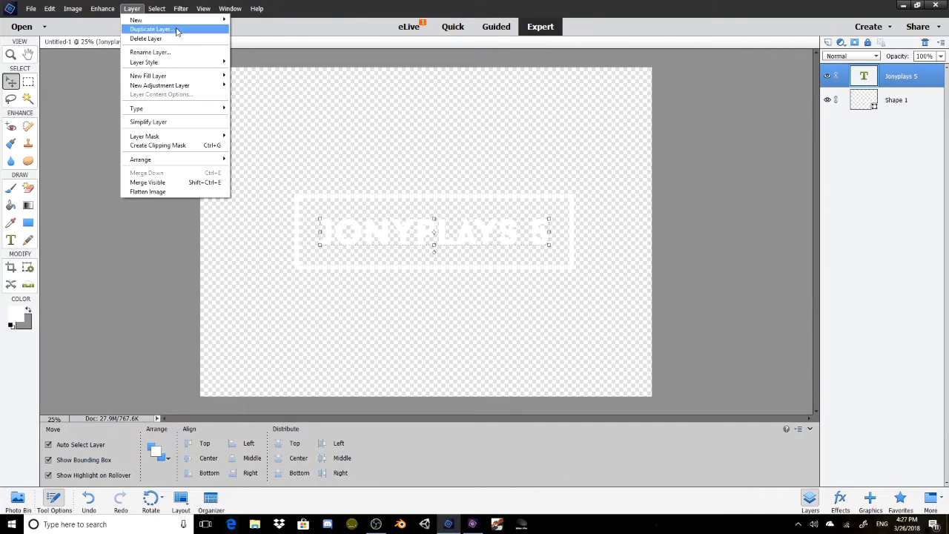
mouse_move(138, 20)
left_click(67, 20)
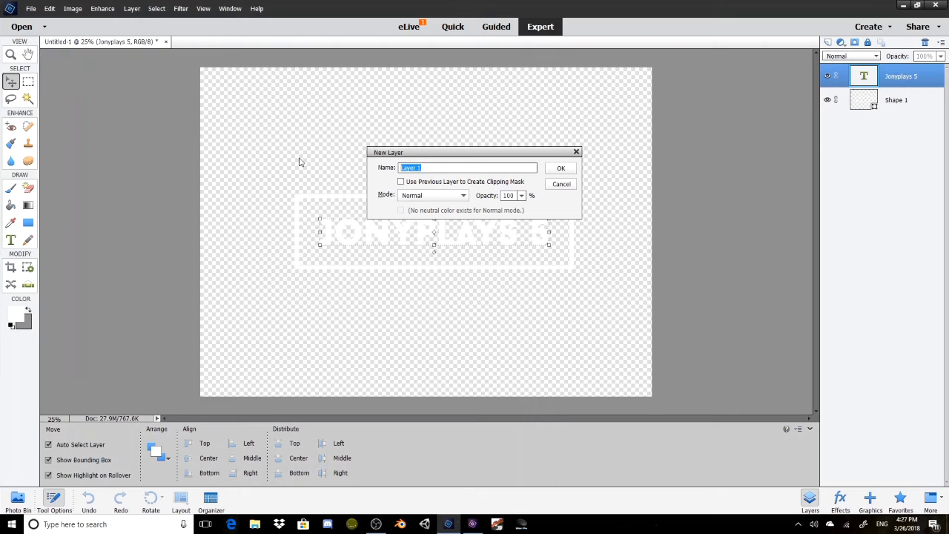
key("BackSpace")
type("Background")
key("Return")
left_click_drag(899, 77, 896, 183)
Fill the Background layer with solid grey
left_click(30, 311)
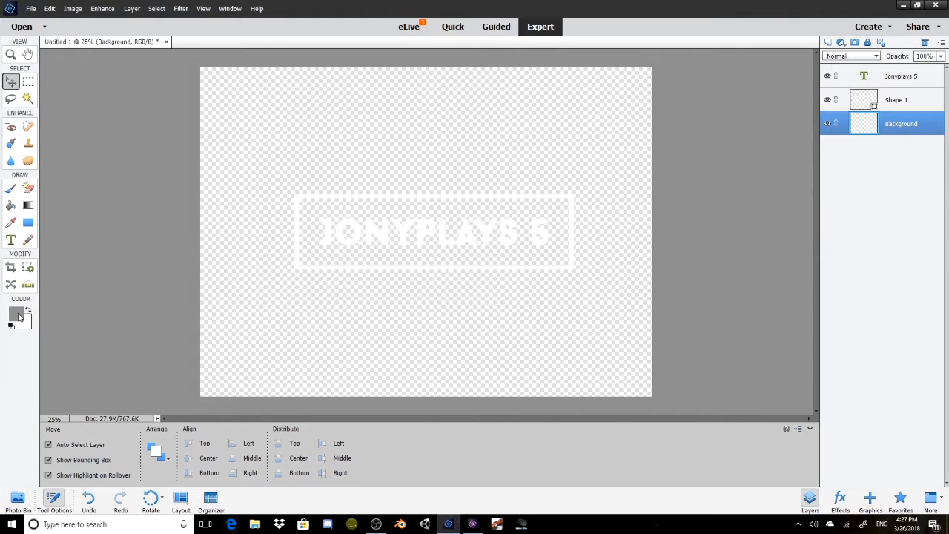
left_click(19, 316)
left_click(384, 215)
left_click(11, 206)
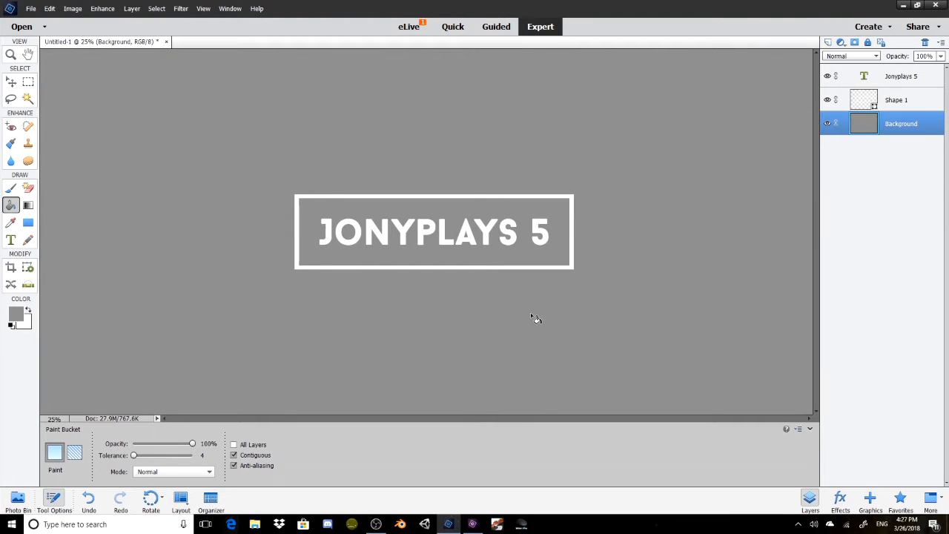
Simplify the "Jonyplays 5" text layer and the Shape 1 layer
left_click(908, 79)
right_click(908, 79)
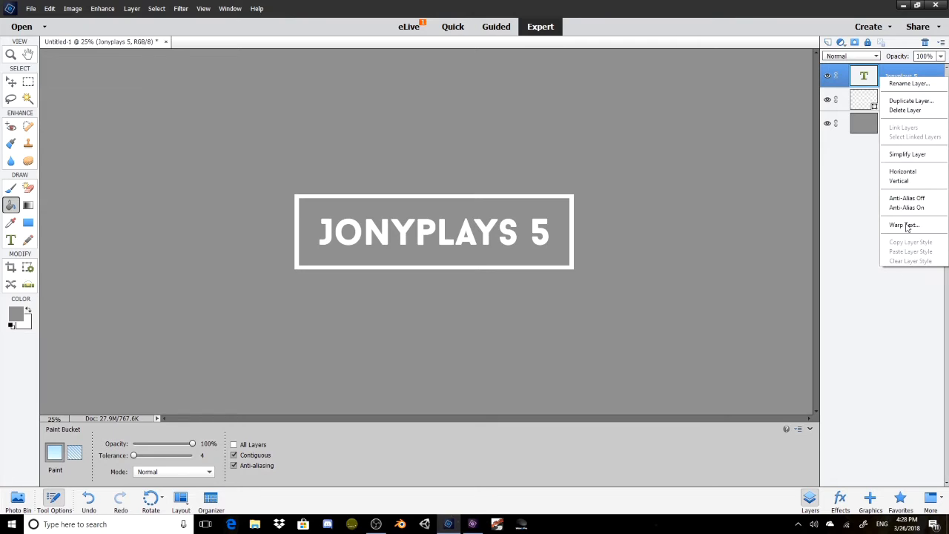
left_click(912, 155)
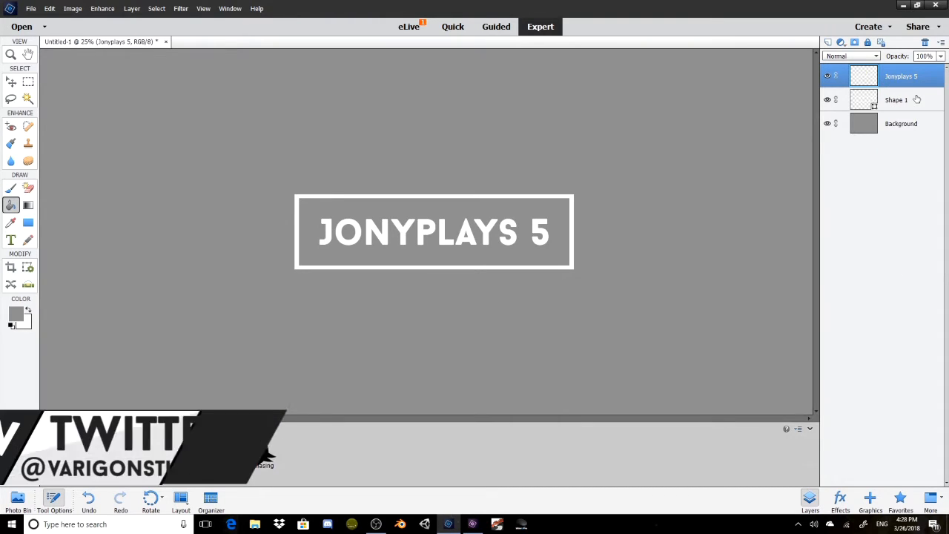
left_click(917, 99)
right_click(917, 99)
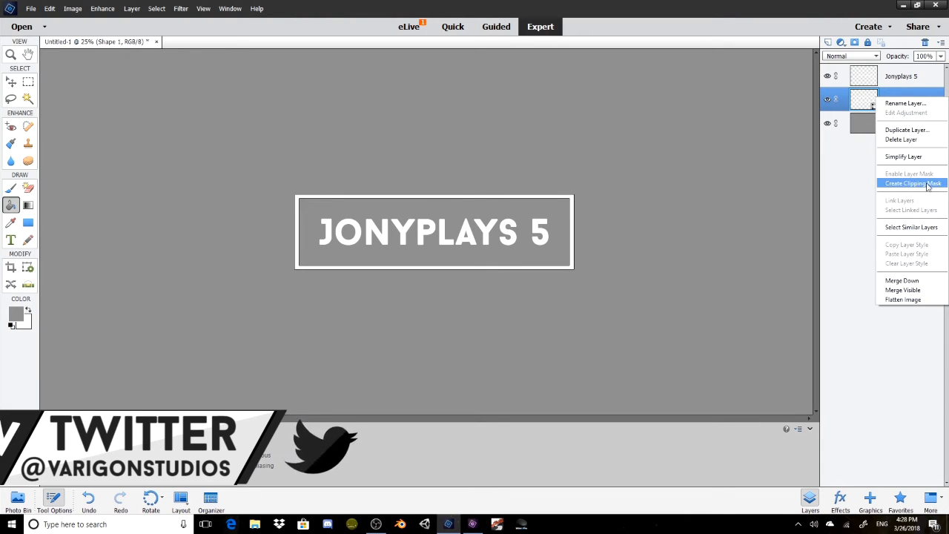
left_click(920, 157)
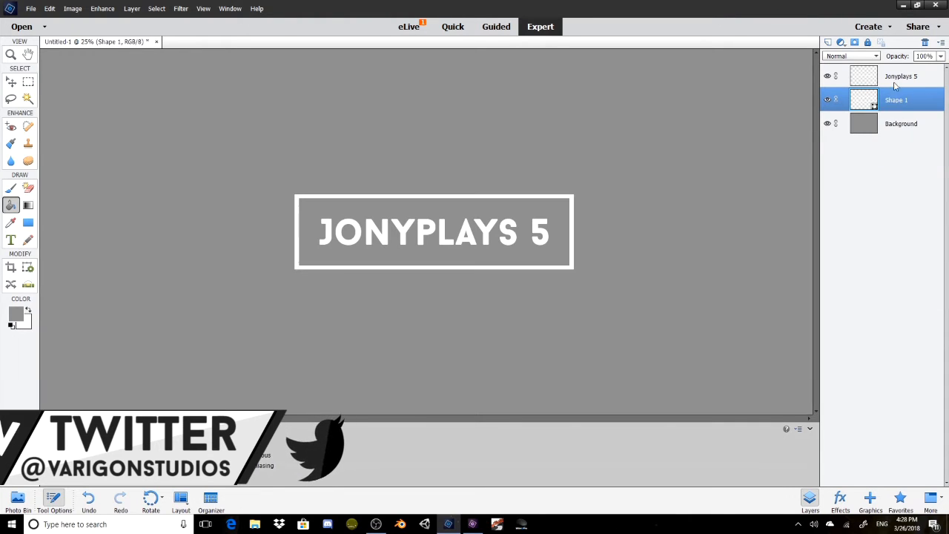
Merge the "Jonyplays 5" and Shape 1 layers into one layer
left_click(896, 85, "shift")
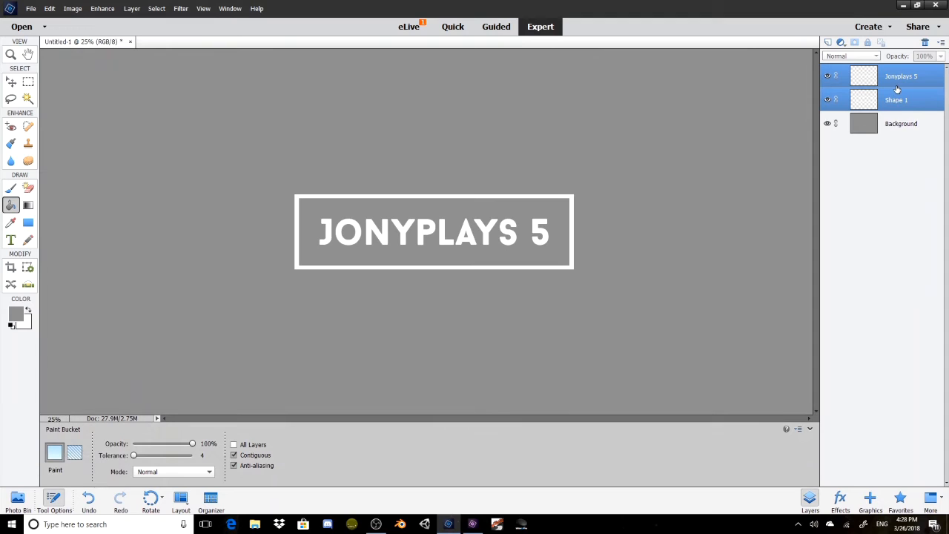
right_click(897, 89)
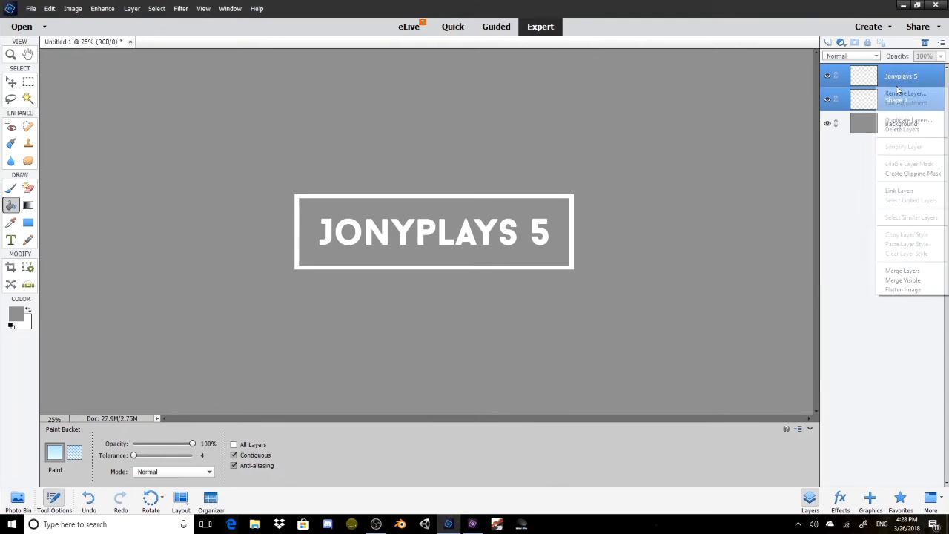
left_click(916, 269)
Delete the grey Background layer
key("Delete")
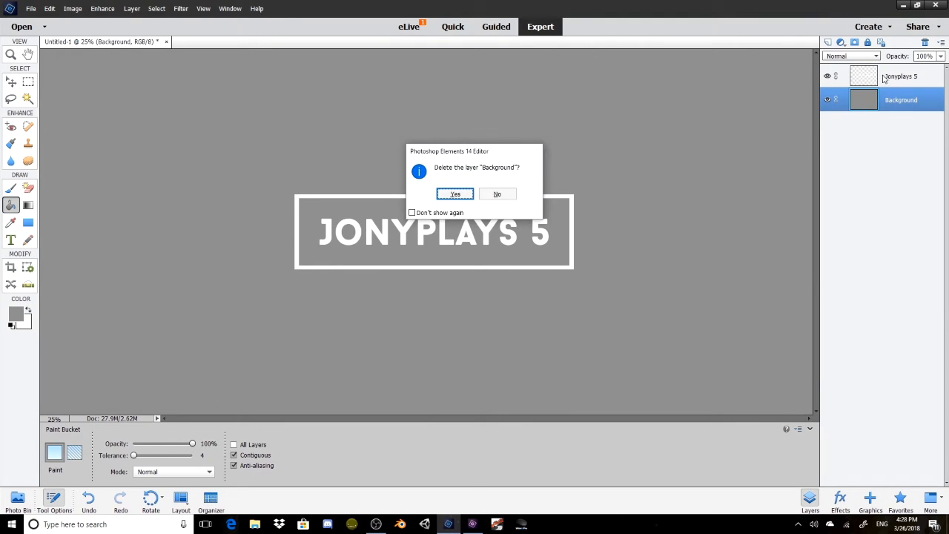
left_click(455, 195)
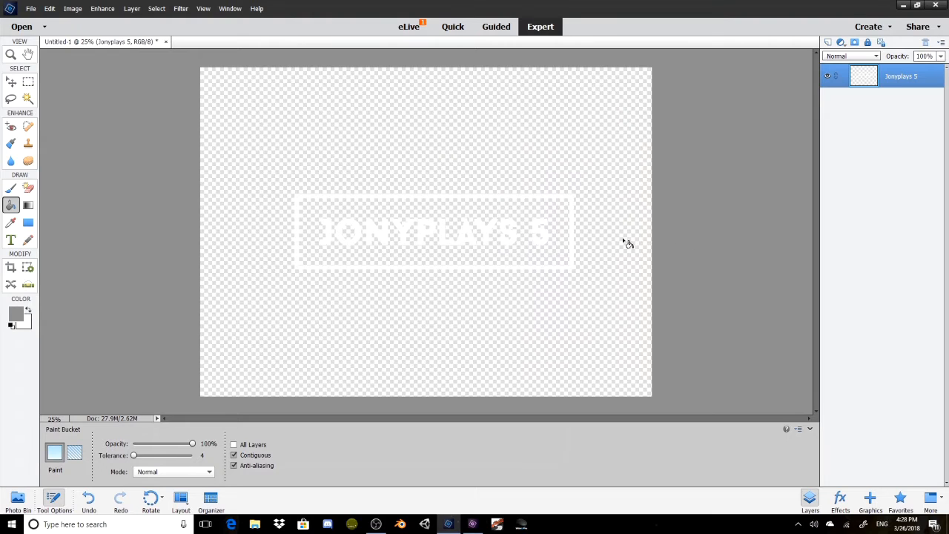
Save the logo as Jonyplays5.png
left_click(28, 9)
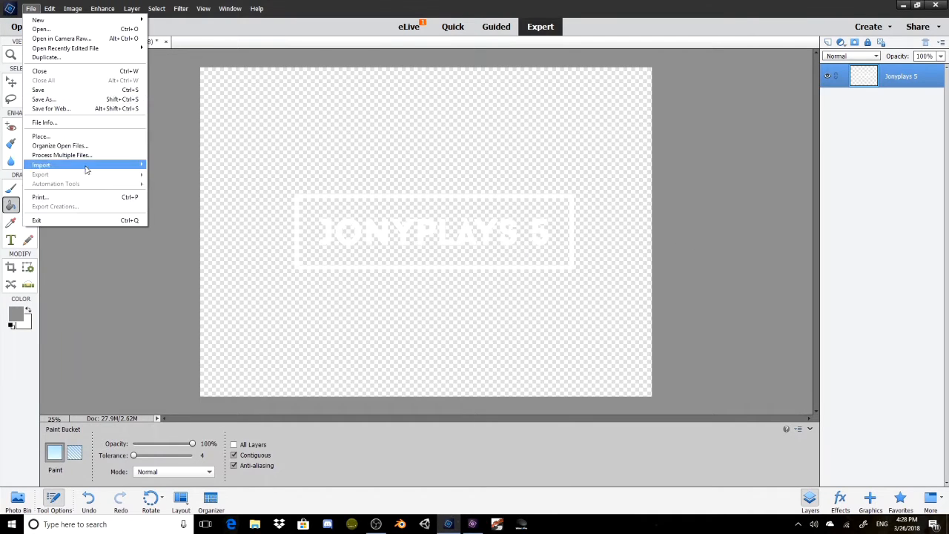
left_click(52, 99)
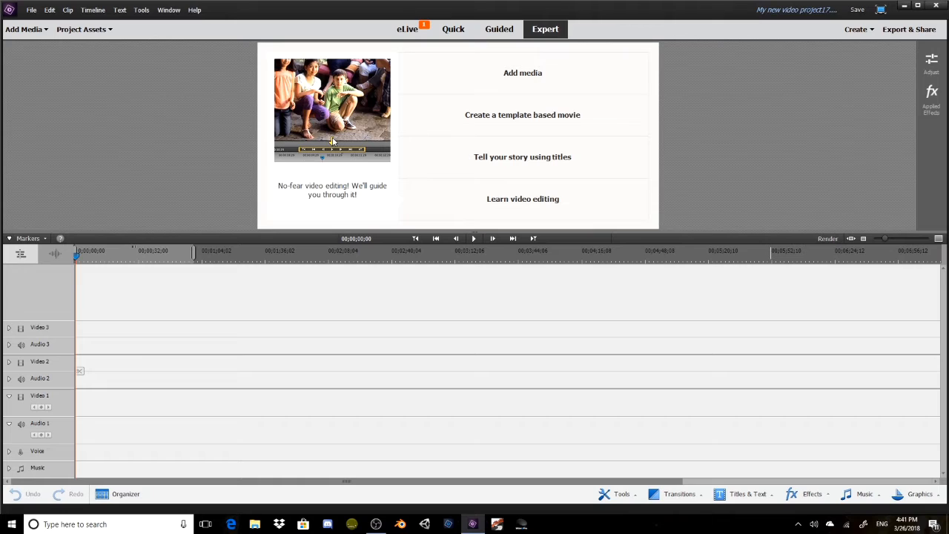
Switch to Premiere Elements, import Jonyplays5.png and place it at the start of the Video 2 track
key("alt+f")
key("Escape")
left_click(32, 29)
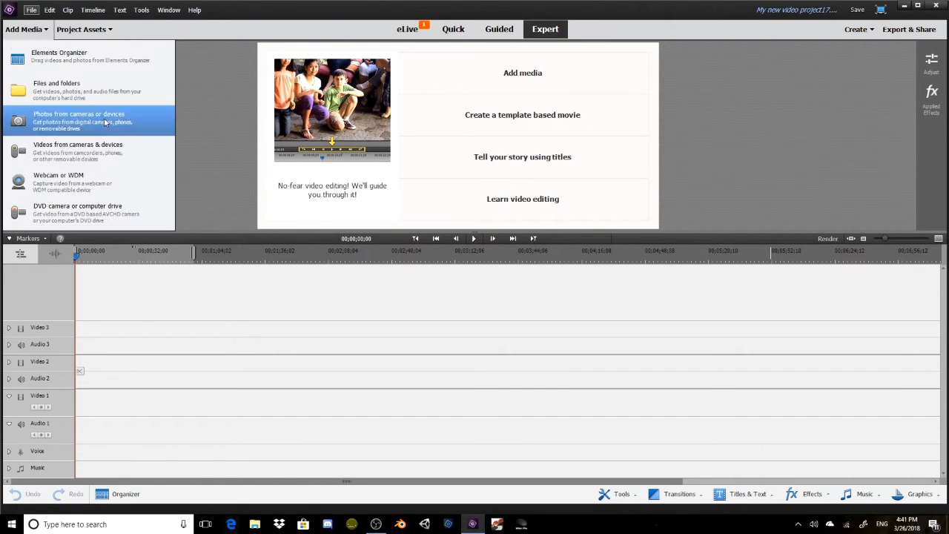
left_click(70, 120)
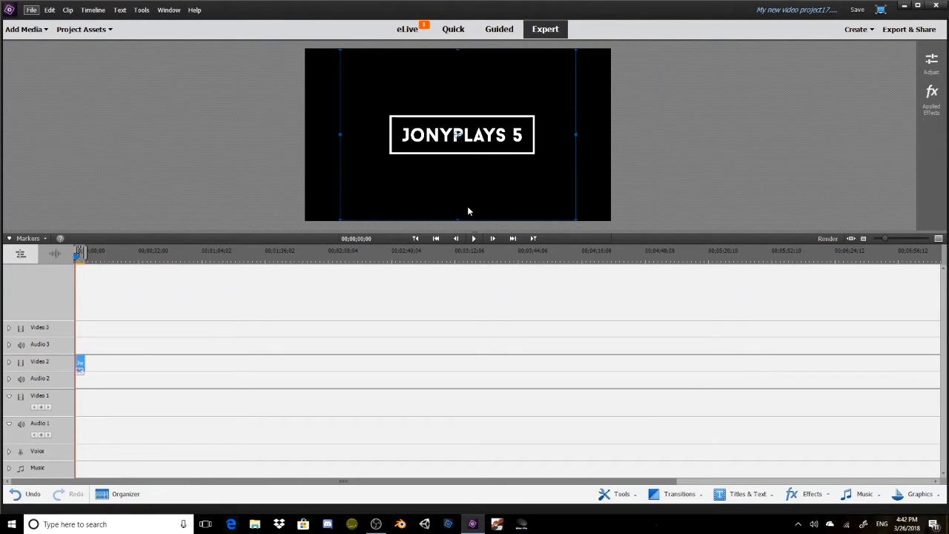
Import HNI_0070.AVI, HNI_0069.AVI and HNI_0077.AVI and place HNI_0077.AVI at the start of the Video 1 track
left_click(31, 10)
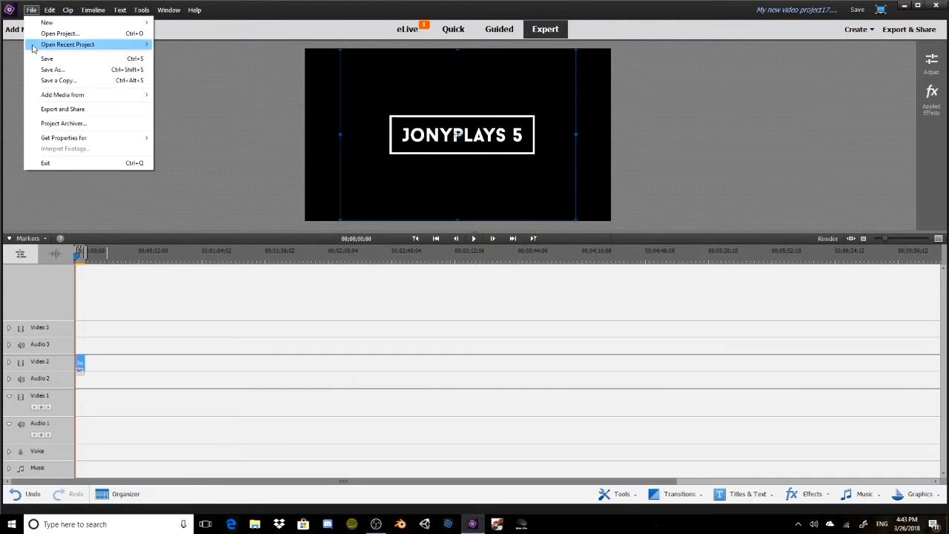
left_click(3, 108)
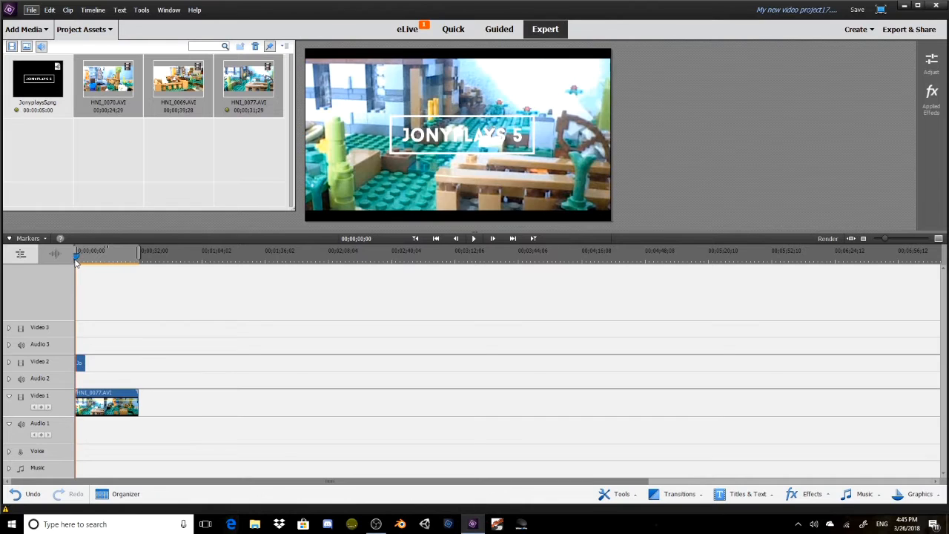
Split the HNI_0077.AVI clip on the Video 1 track at 00;00;04;07
left_click_drag(77, 261, 83, 263)
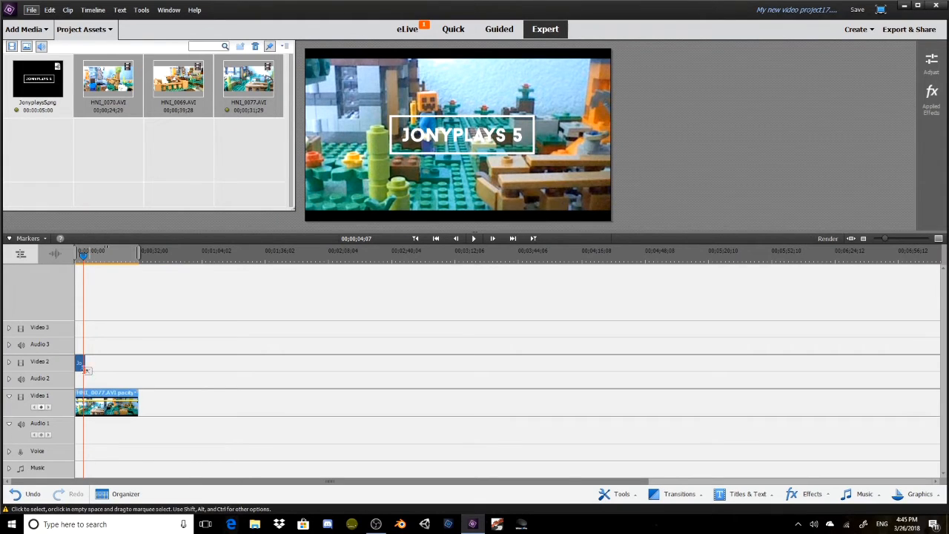
left_click_drag(92, 377, 162, 456)
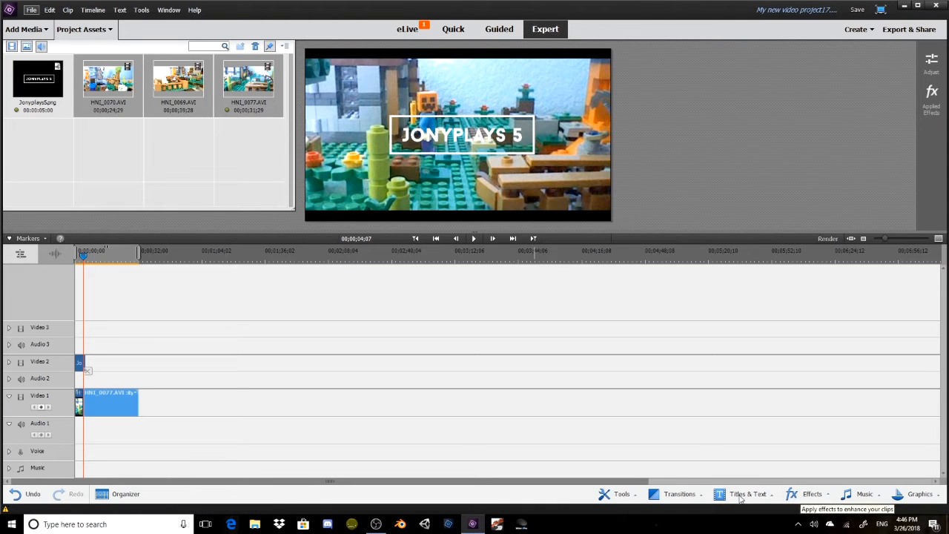
left_click(620, 494)
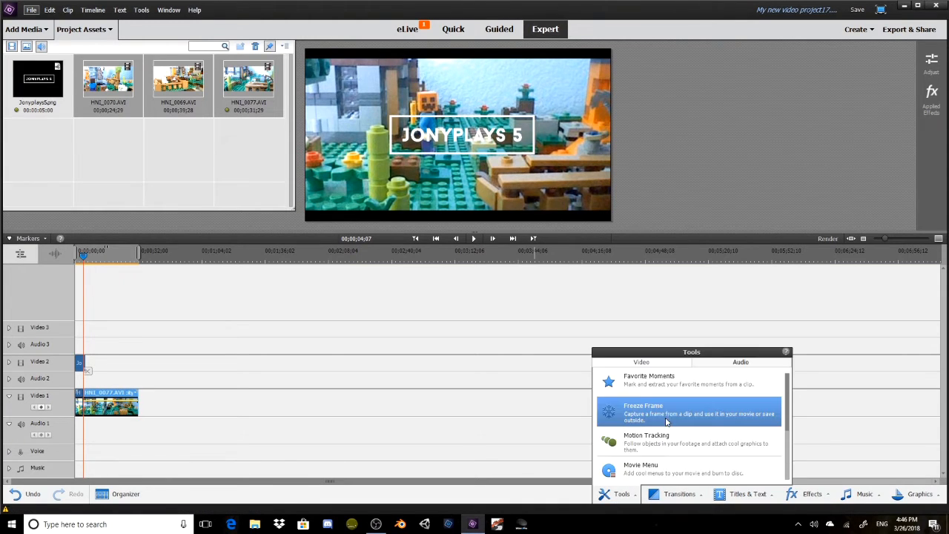
left_click(666, 408)
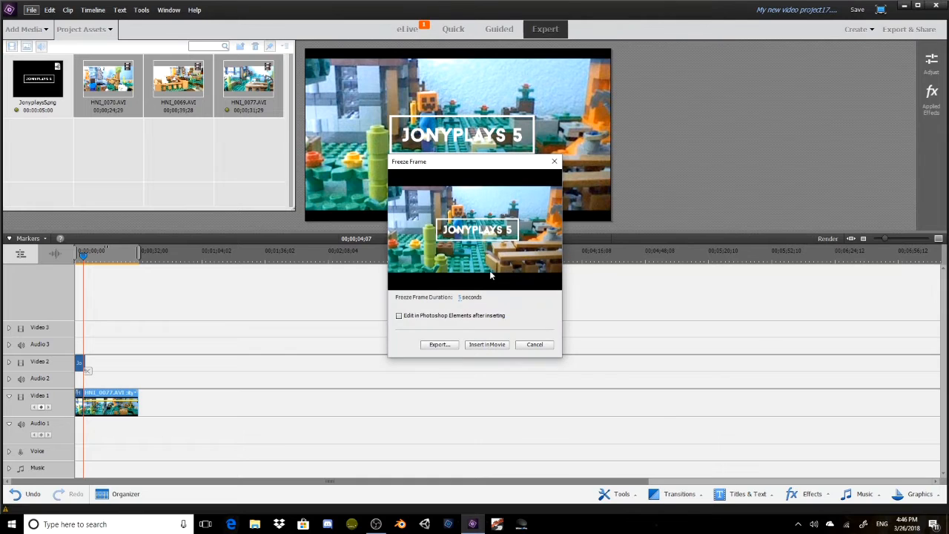
left_click(532, 345)
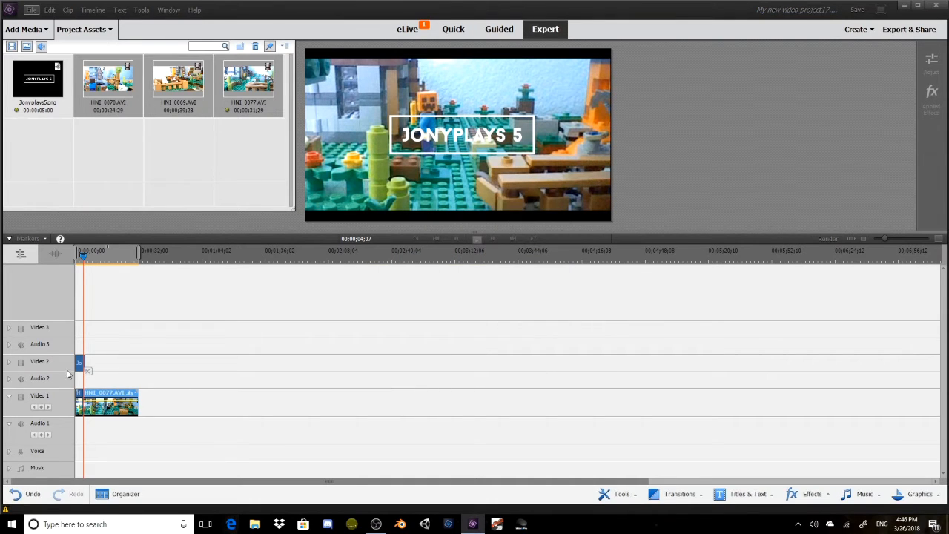
Hide the Video 2 track and insert a 5-second freeze frame of the HNI_0077.AVI footage into the movie at 00;00;04;07
left_click(21, 362)
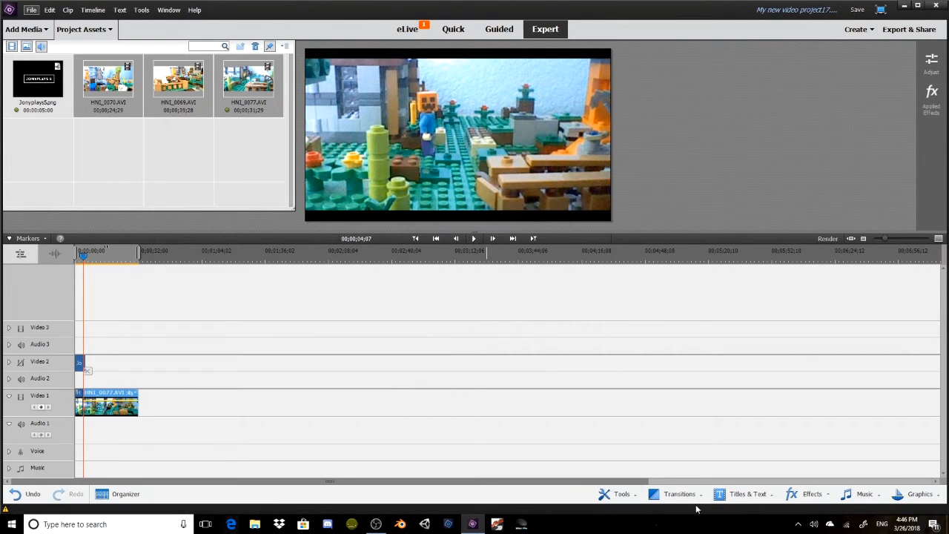
left_click(620, 493)
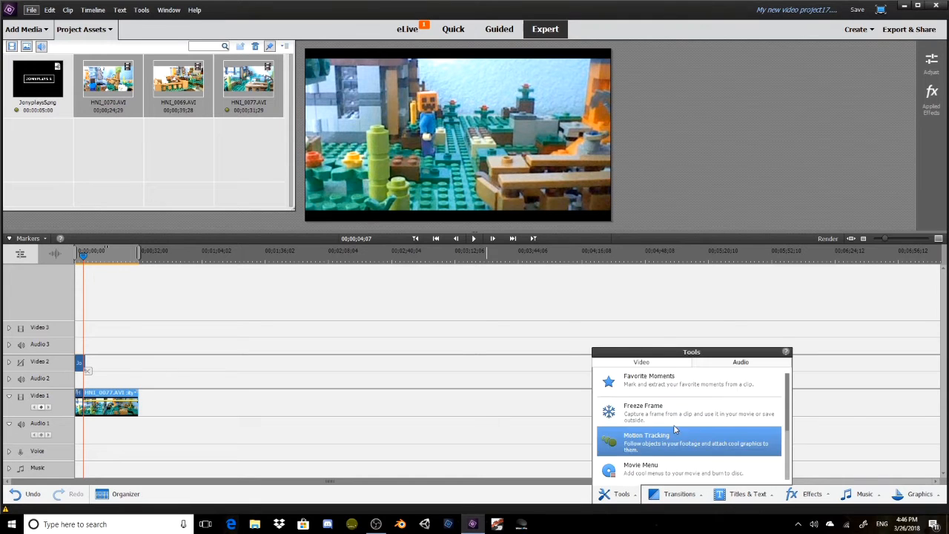
left_click(665, 427)
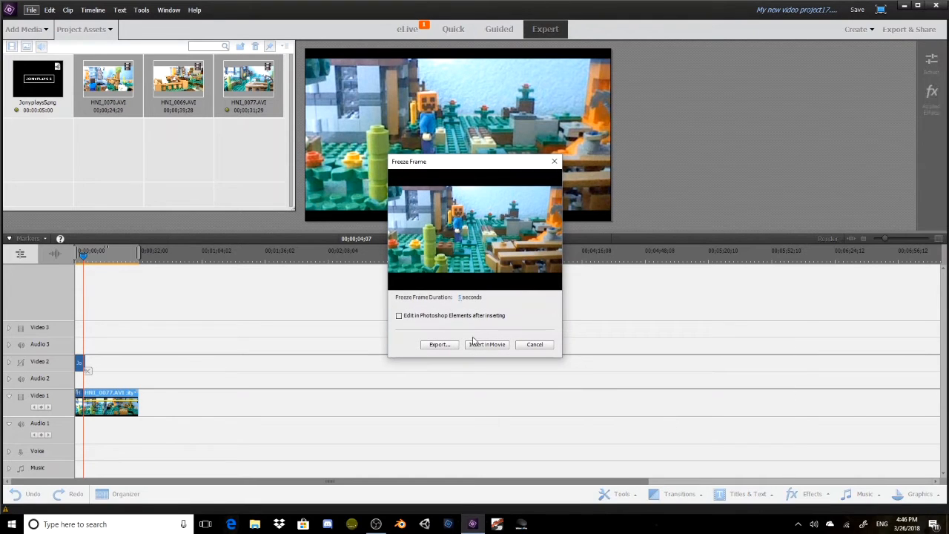
left_click(482, 346)
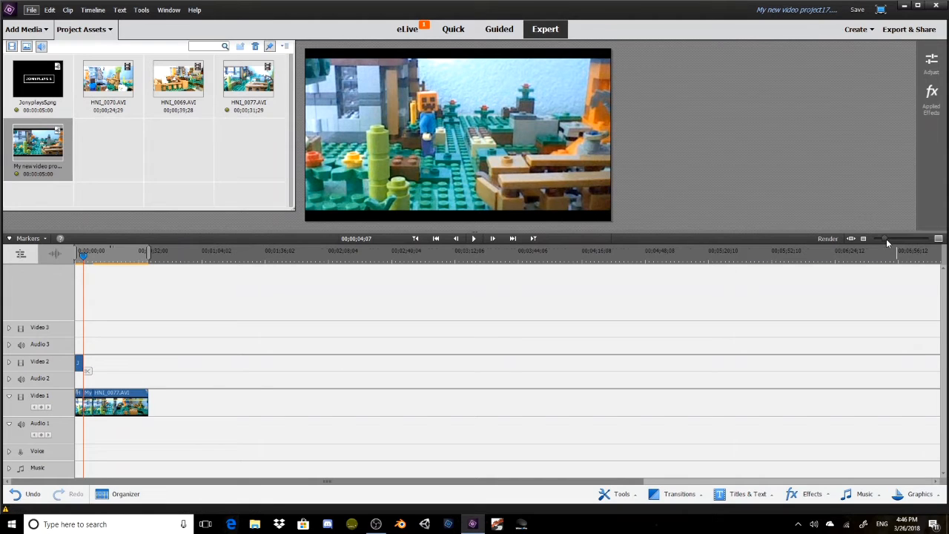
Move the Jonyplays5.png clip on Video 2 so it sits directly above the freeze-frame clip, starting at 00;00;04;07
left_click_drag(886, 239, 901, 243)
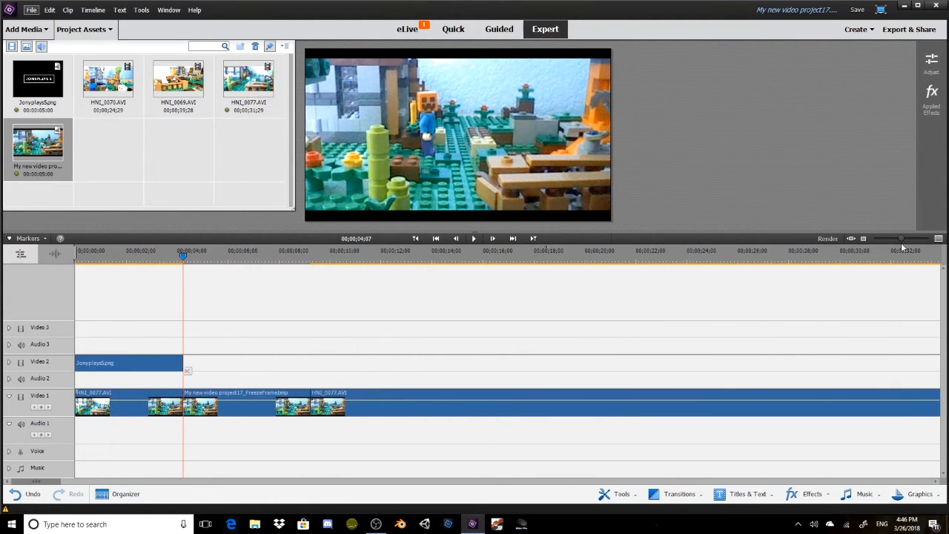
left_click_drag(130, 359, 311, 364)
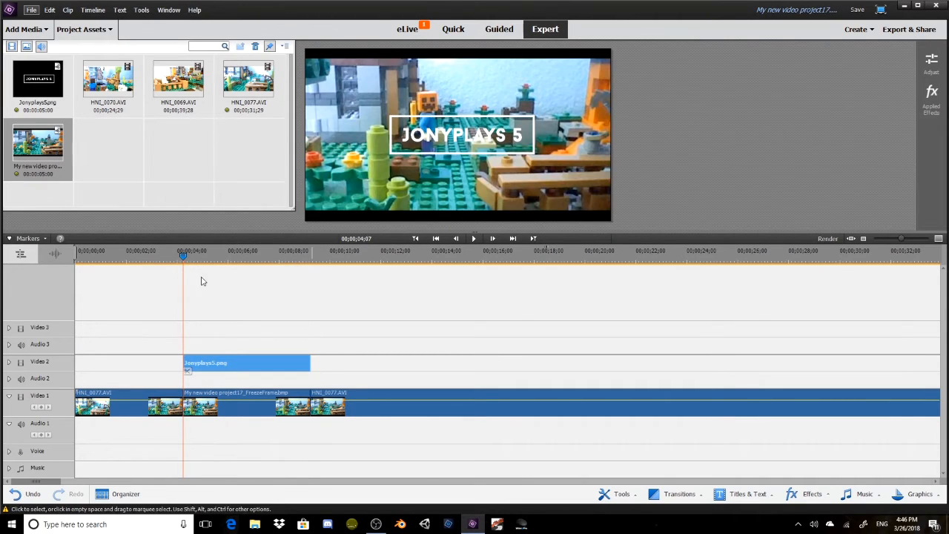
left_click_drag(182, 260, 207, 274)
Apply the Gaussian Blur effect to the freeze-frame clip on Video 1 and raise its Blurriness to 50
left_click(279, 403)
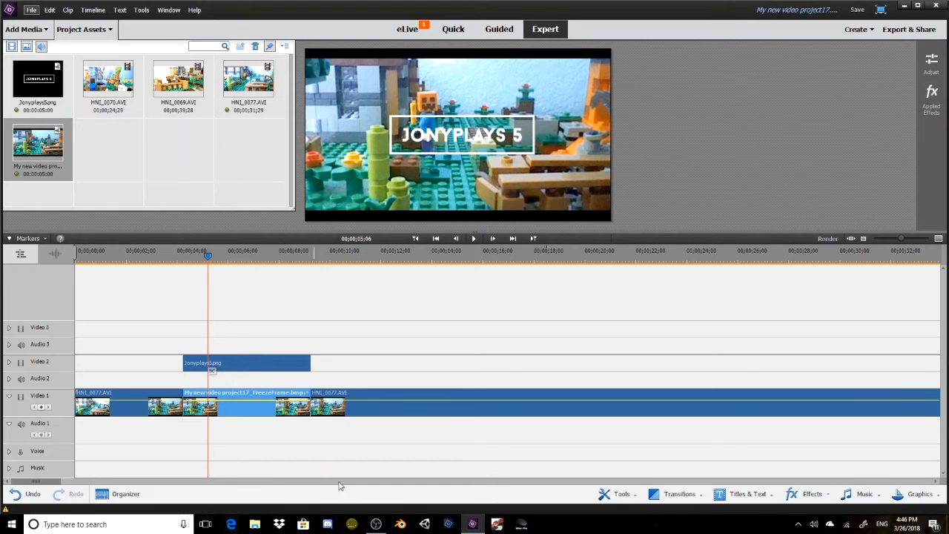
left_click(932, 95)
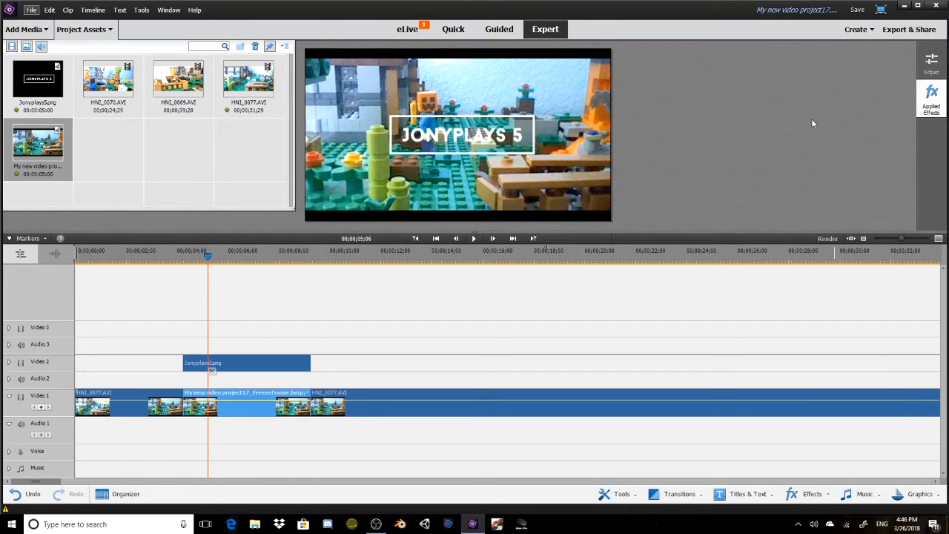
left_click(809, 494)
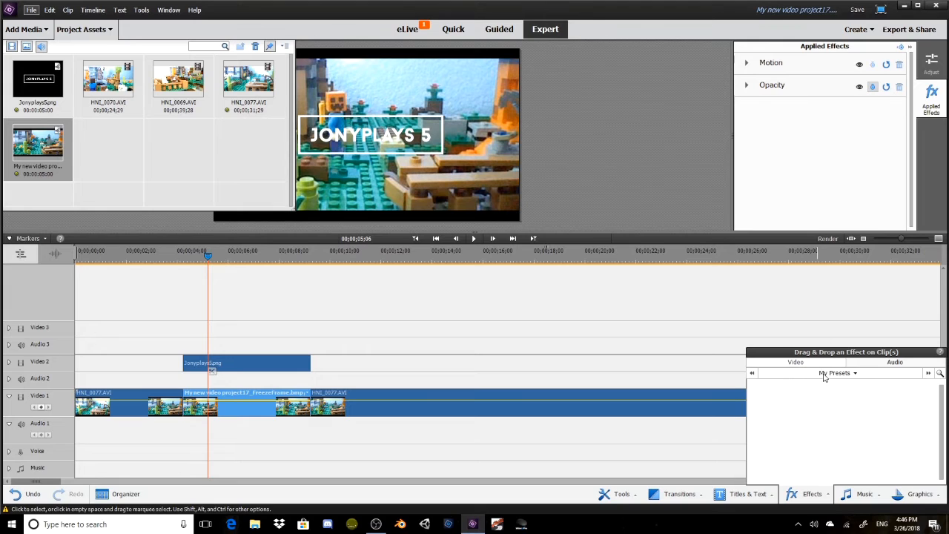
left_click(846, 373)
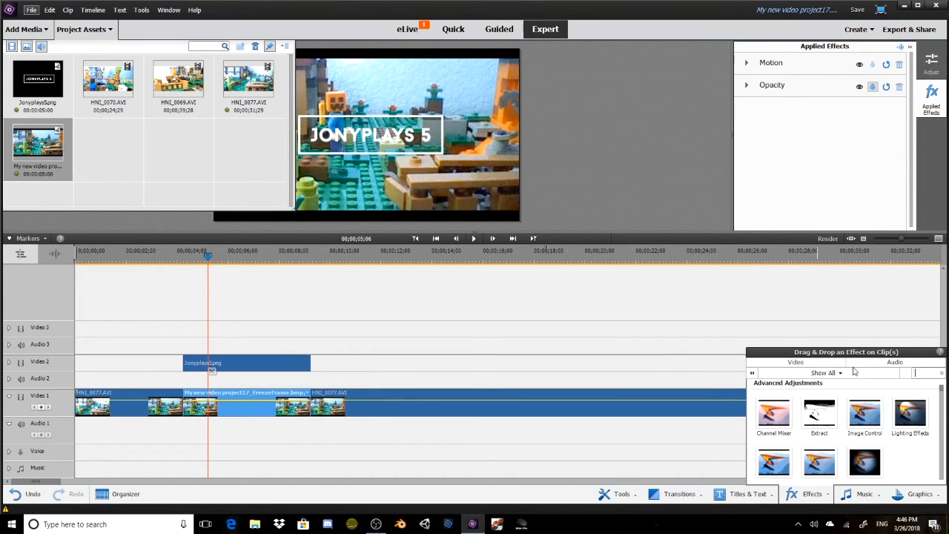
type("gua")
key("BackSpace")
key("BackSpace")
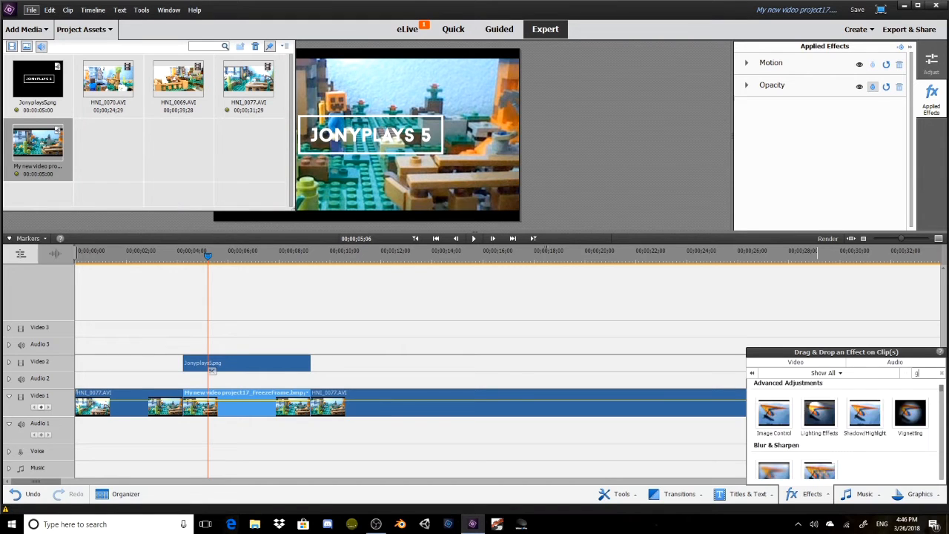
type("a")
left_click_drag(773, 412, 247, 398)
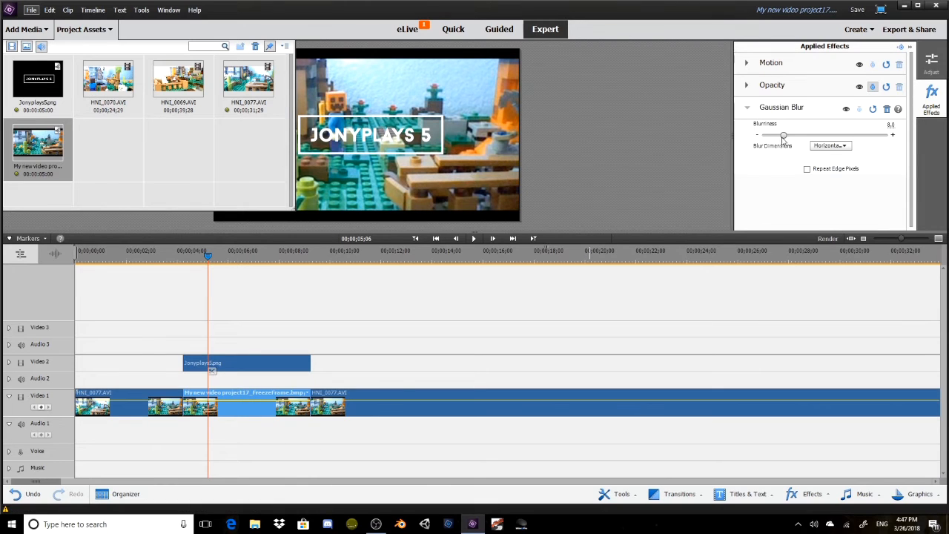
left_click_drag(784, 140, 842, 136)
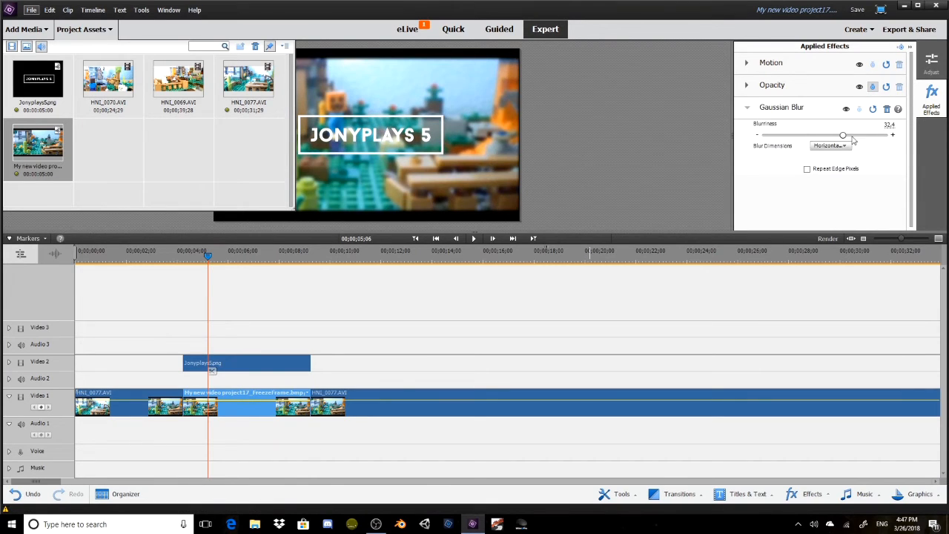
Trim about 00;00;02;15 off the end of the Jonyplays5.png clip and shorten the freeze-frame clip to the same end point
left_click(336, 404)
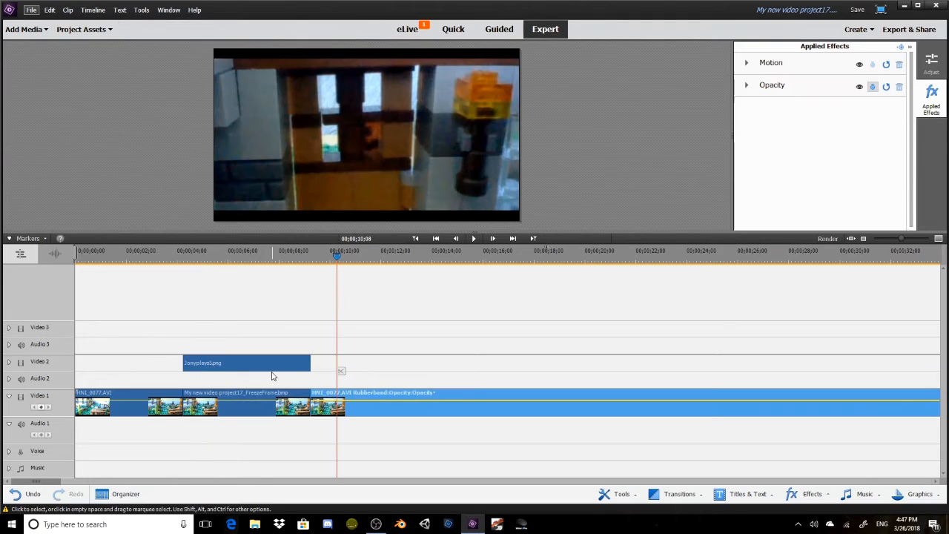
left_click_drag(307, 368, 251, 367)
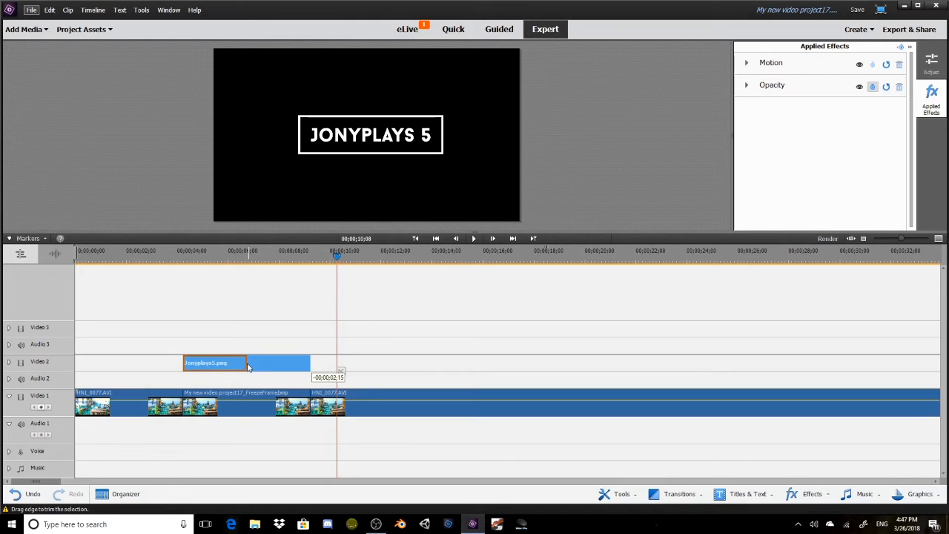
left_click_drag(249, 367, 246, 363)
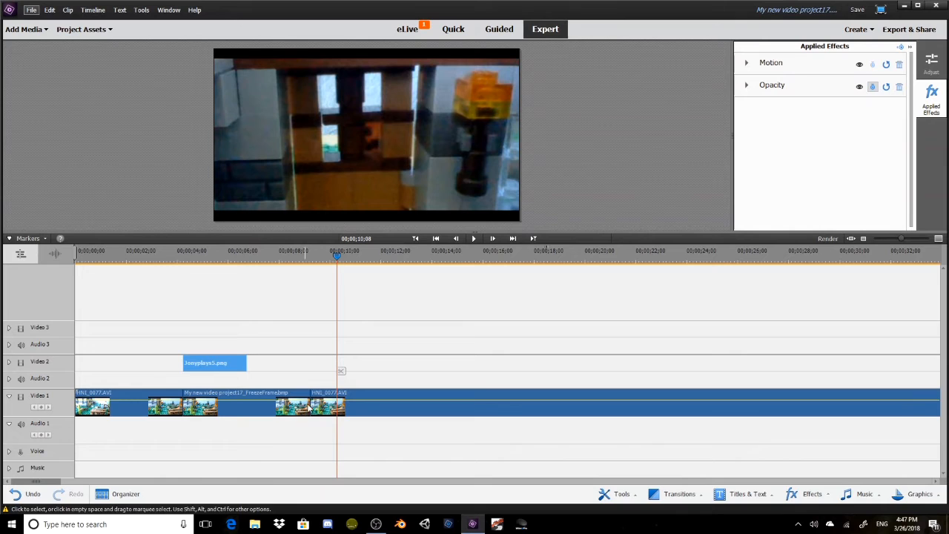
left_click_drag(312, 403, 247, 400)
Keyframe the freeze-frame clip's Gaussian Blur from Blurriness 0 at 00;00;04;07 to 50 at 00;00;04;14
left_click(155, 254)
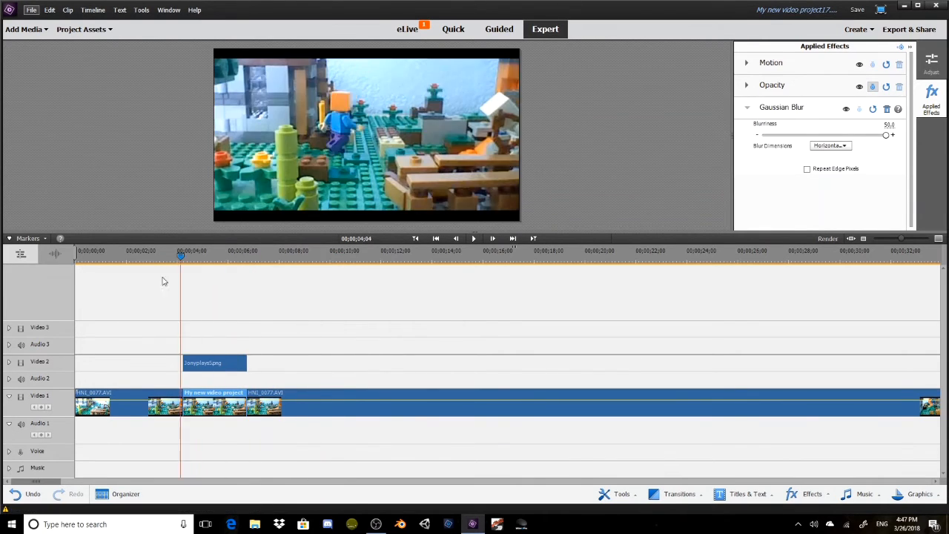
left_click(473, 238)
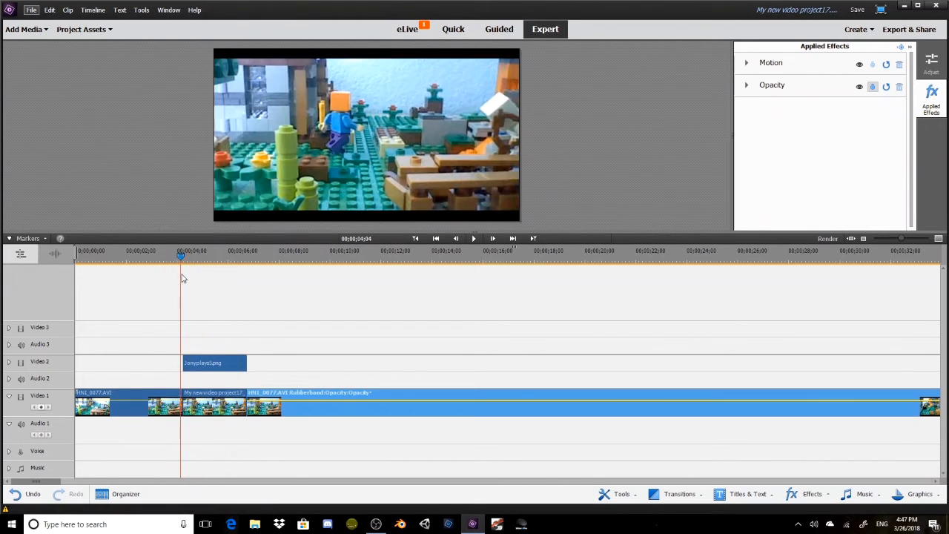
left_click_drag(181, 274, 182, 273)
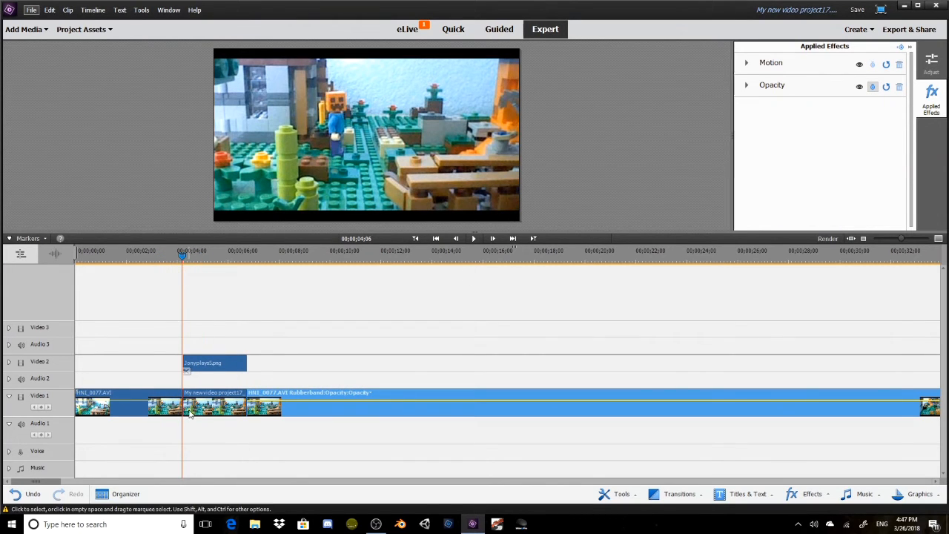
left_click_drag(900, 239, 916, 238)
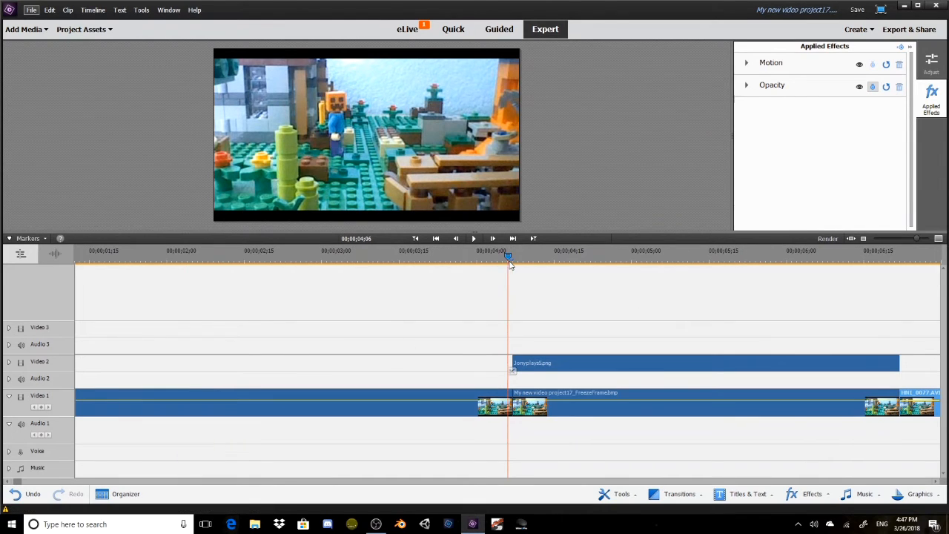
left_click_drag(510, 263, 513, 263)
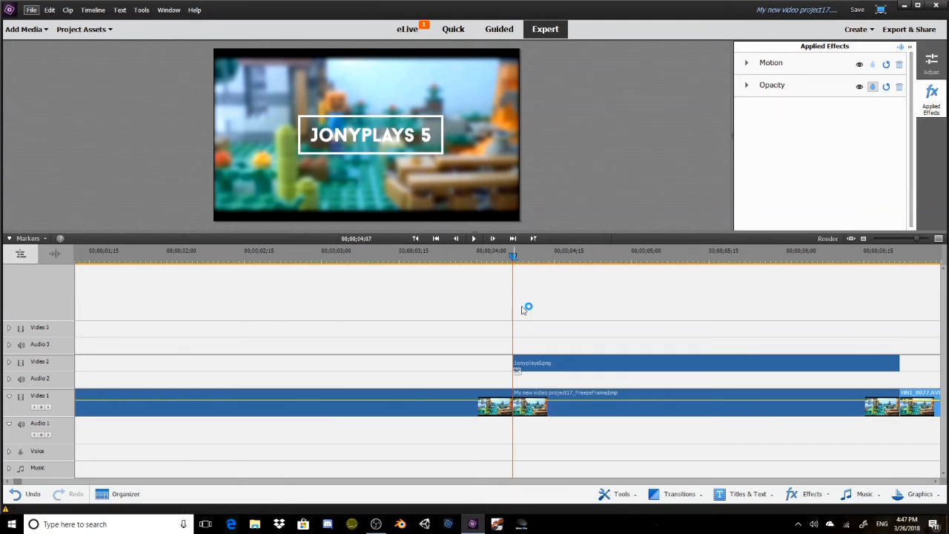
left_click_drag(514, 256, 512, 257)
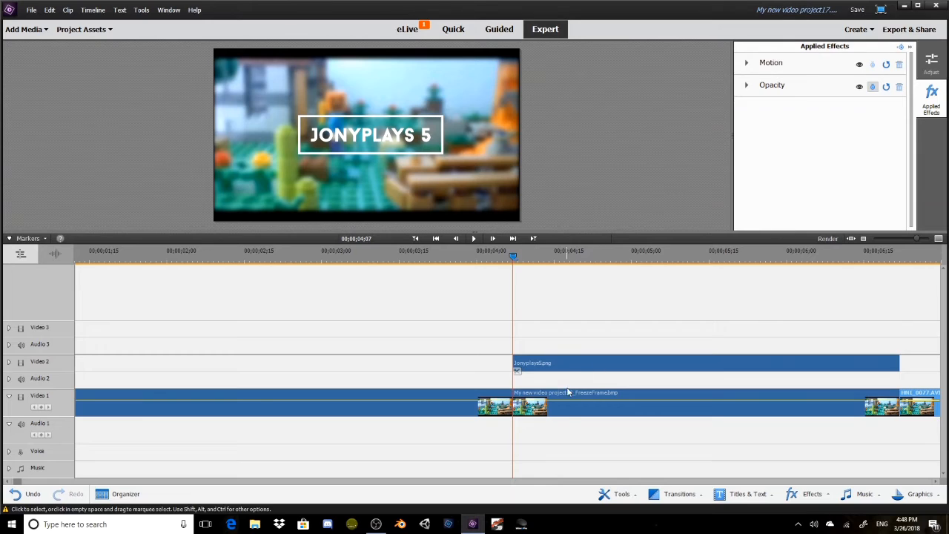
left_click(567, 410)
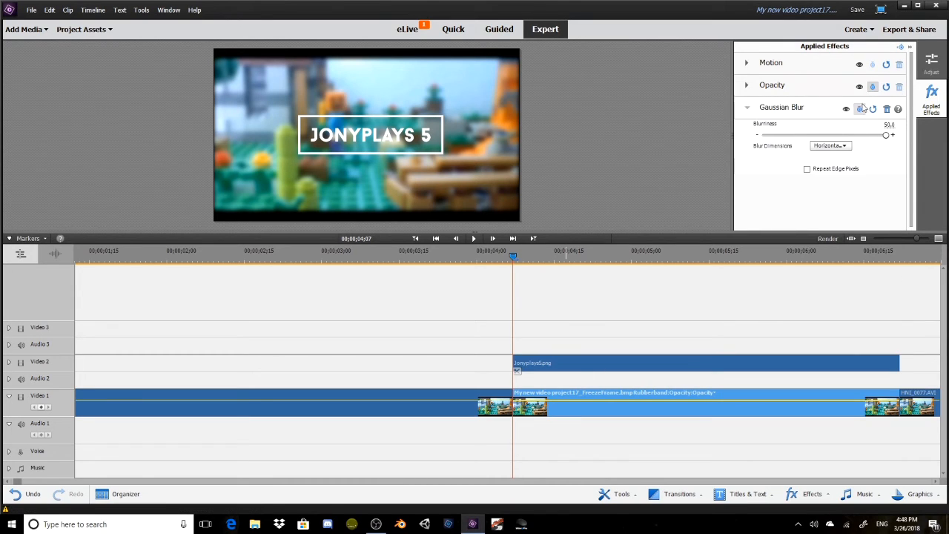
left_click(859, 108)
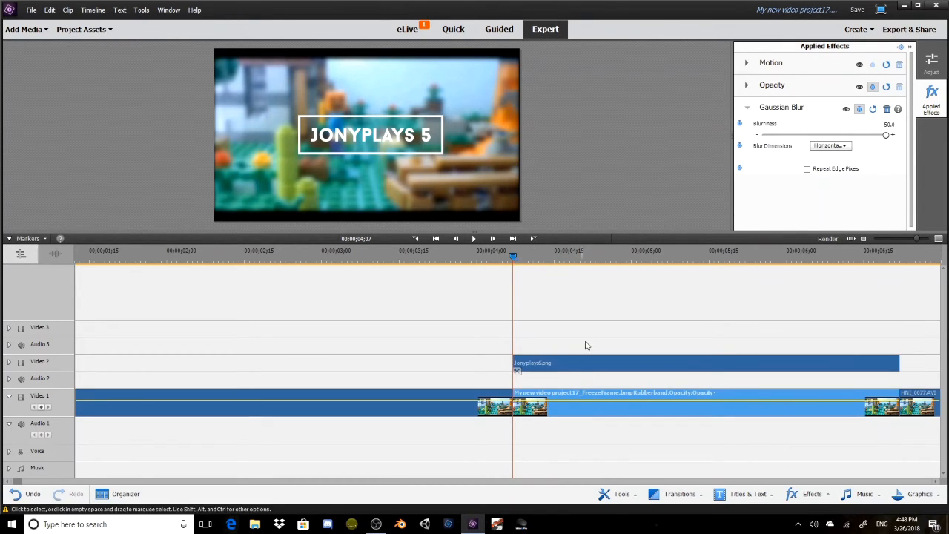
left_click(757, 140)
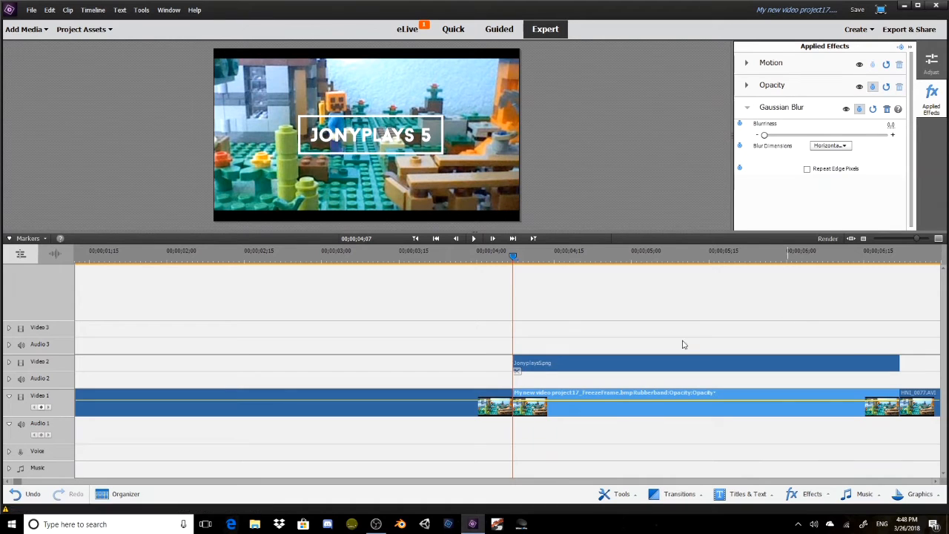
left_click_drag(516, 259, 550, 260)
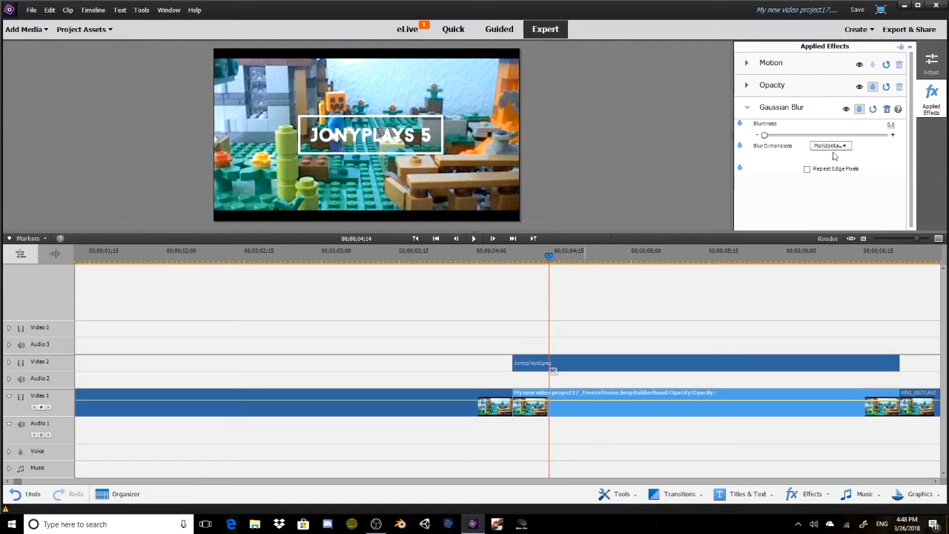
left_click(893, 137)
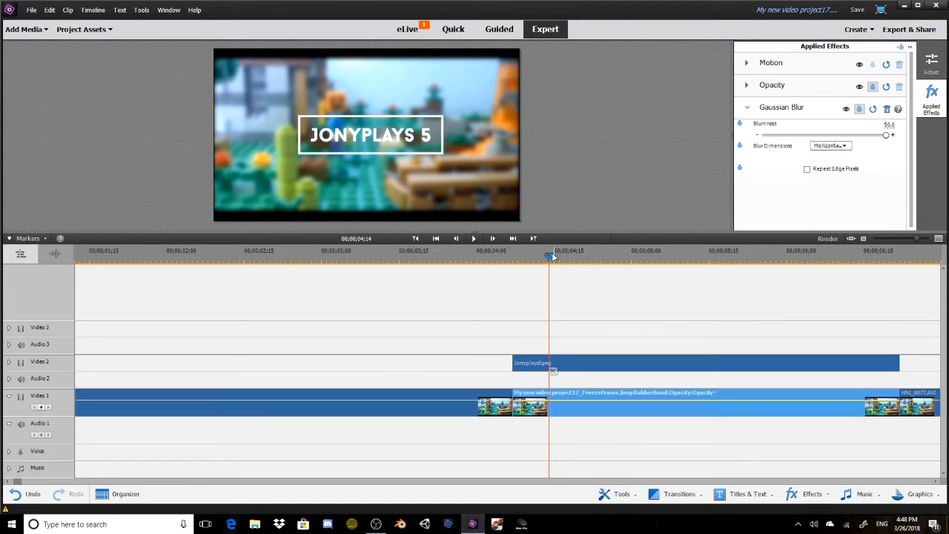
Keyframe the Jonyplays5.png clip's opacity to fade in from 0% at 00;00;04;07 to full opacity over the blurred freeze frame
left_click_drag(549, 255, 511, 322)
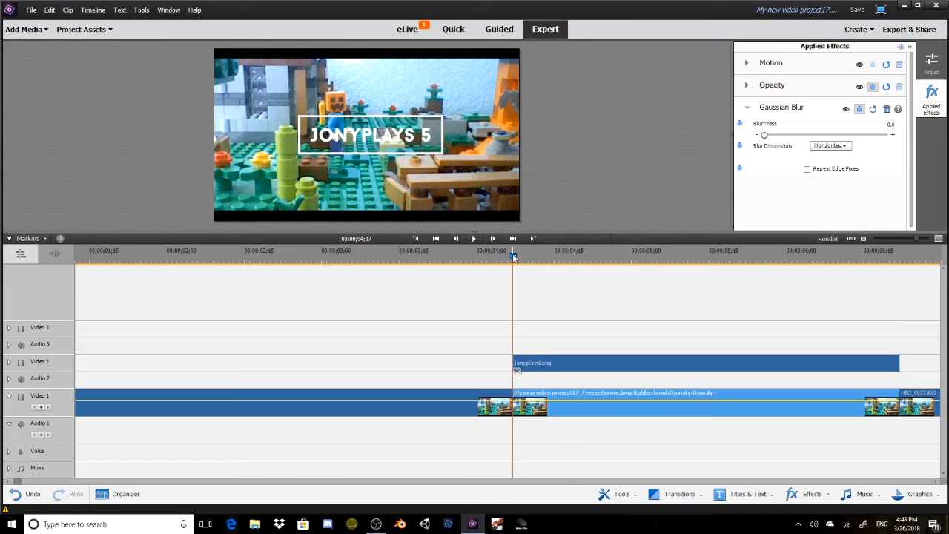
left_click(546, 363)
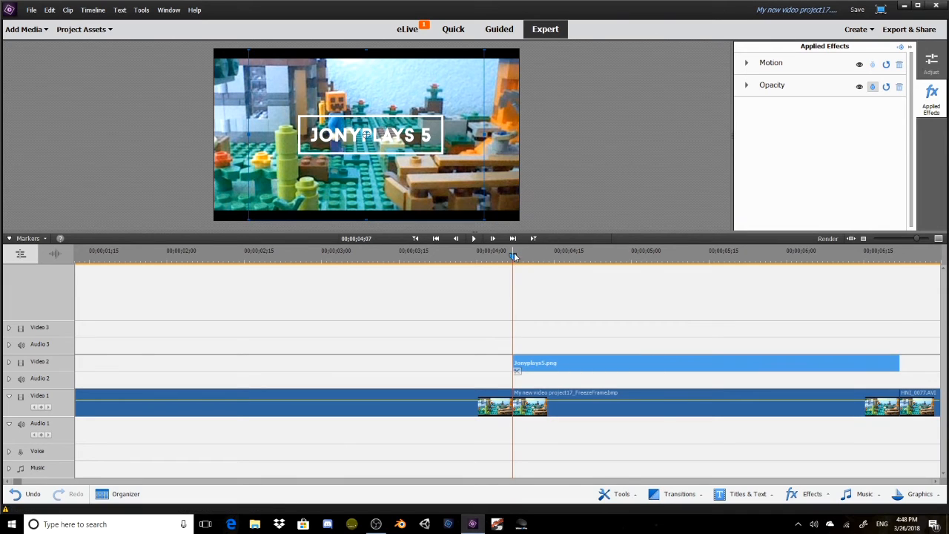
left_click(746, 86)
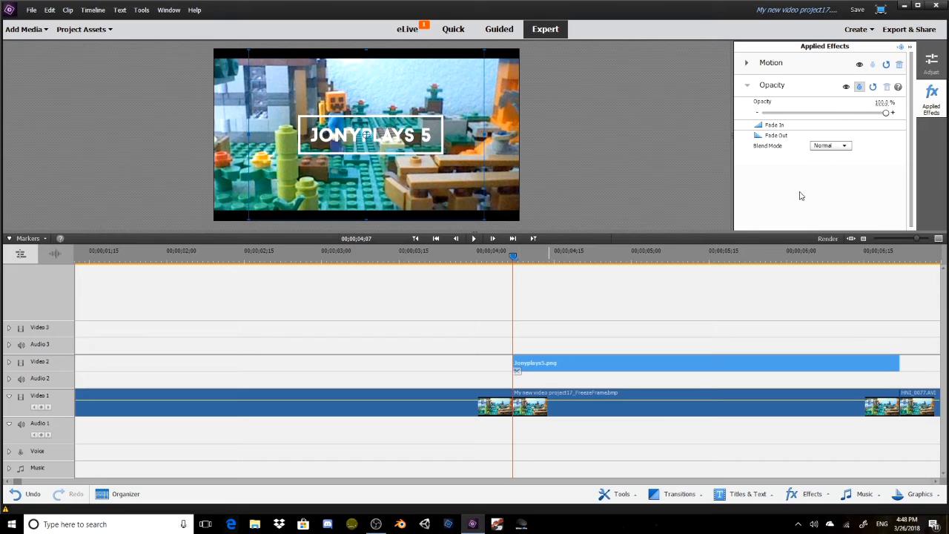
left_click(756, 114)
left_click_drag(511, 260, 565, 262)
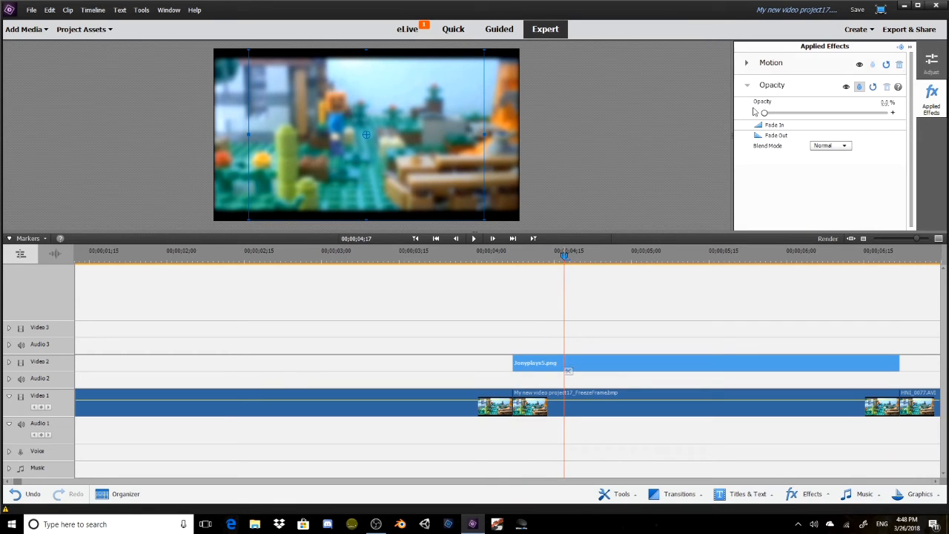
left_click(568, 258)
left_click_drag(708, 261, 361, 371)
left_click(894, 112)
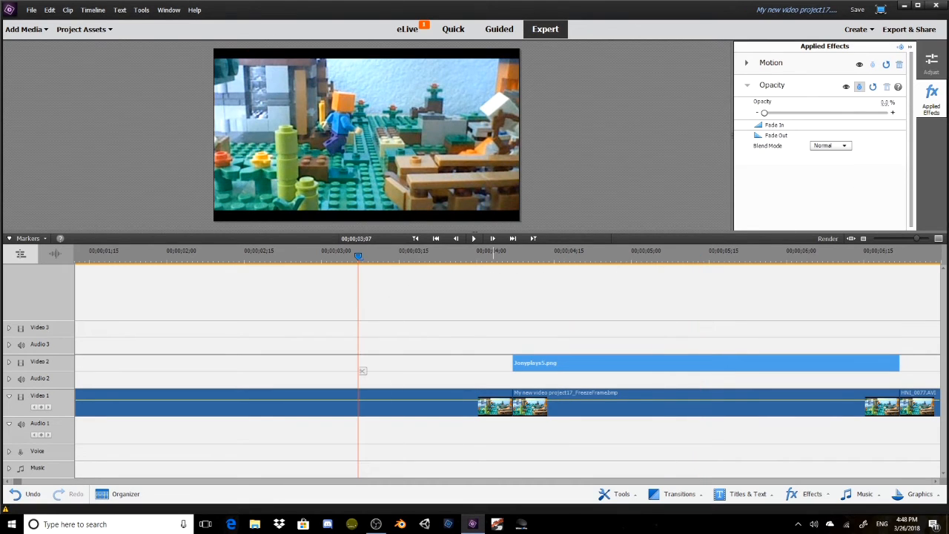
Play back the logo fade-in and the full sequence with its music, and review the logo over the blurred freeze frame
left_click(474, 238)
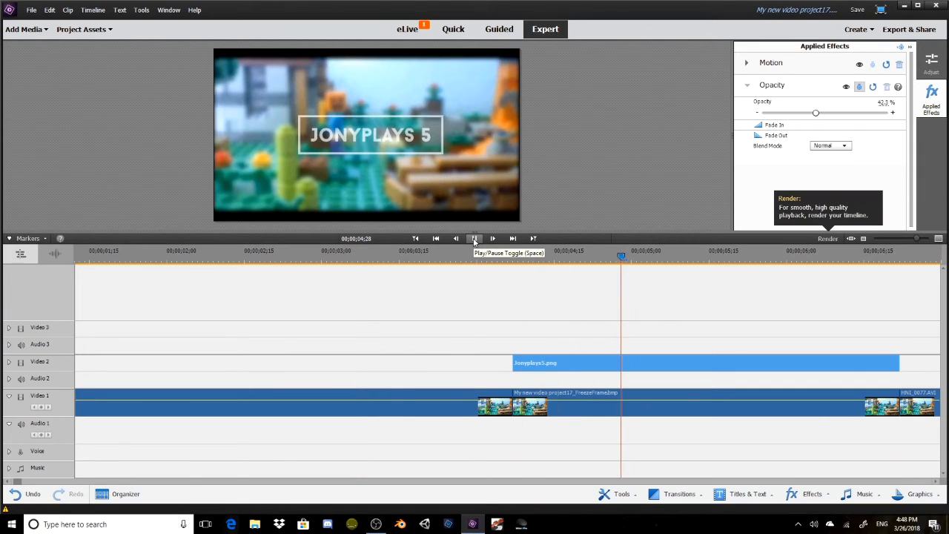
left_click(473, 239)
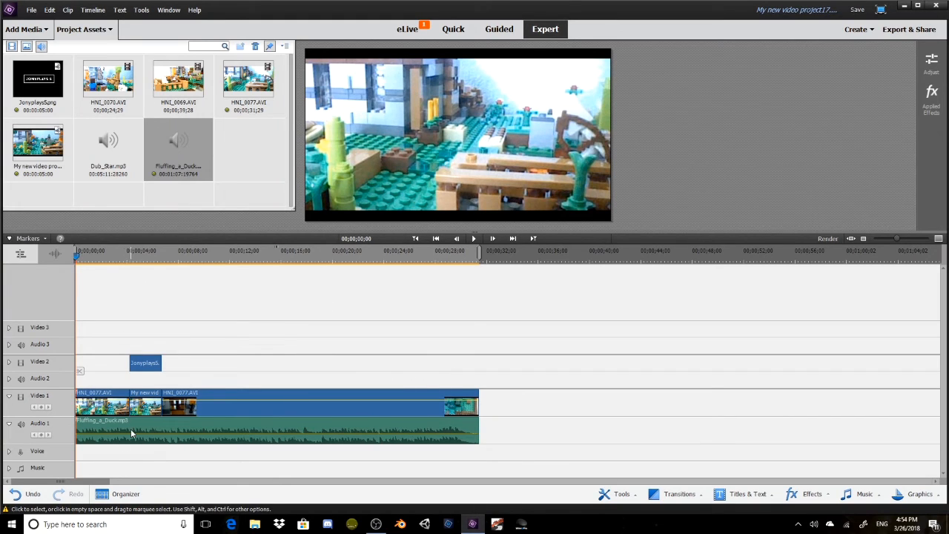
left_click(476, 239)
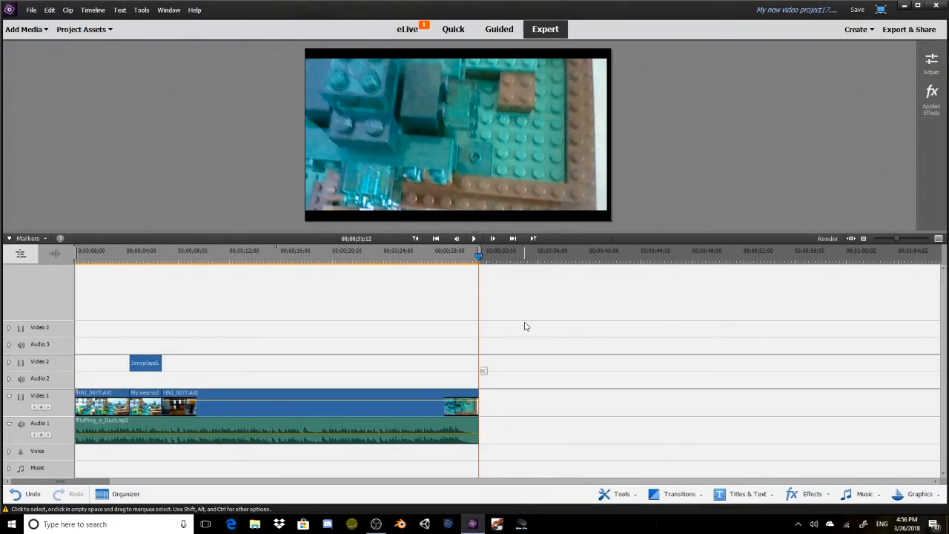
left_click(144, 252)
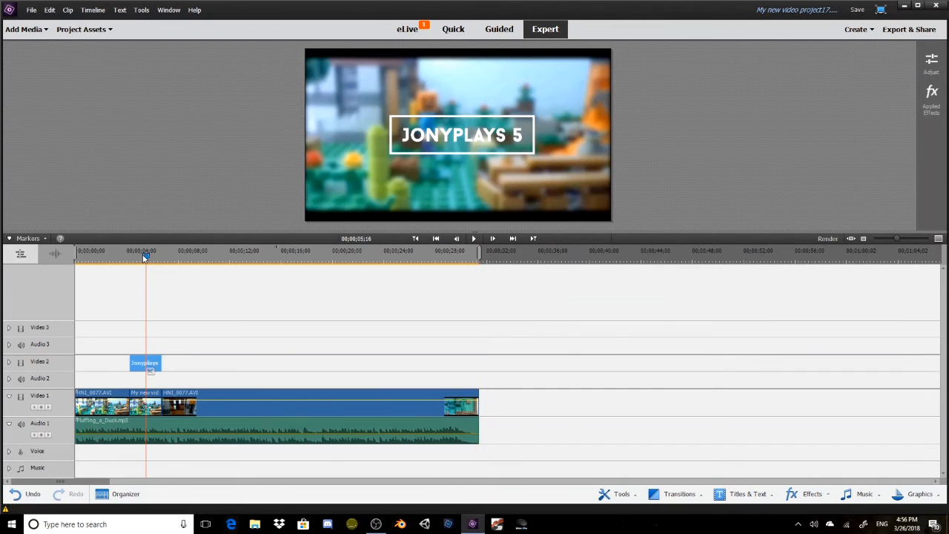